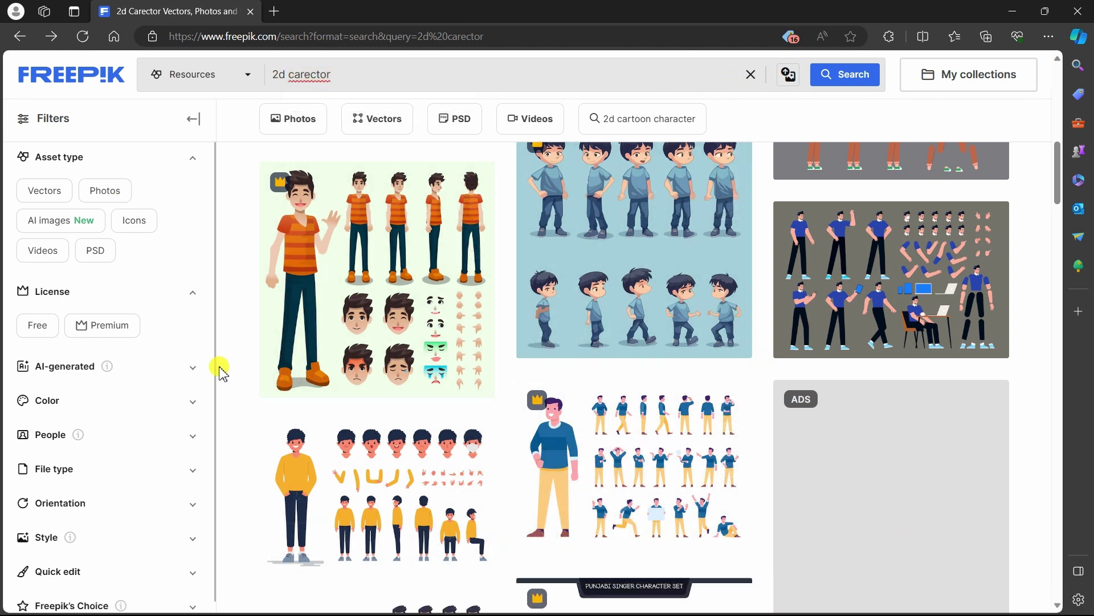
Open the blue-shirt male character animation set from the 2d character search results
click(824, 355)
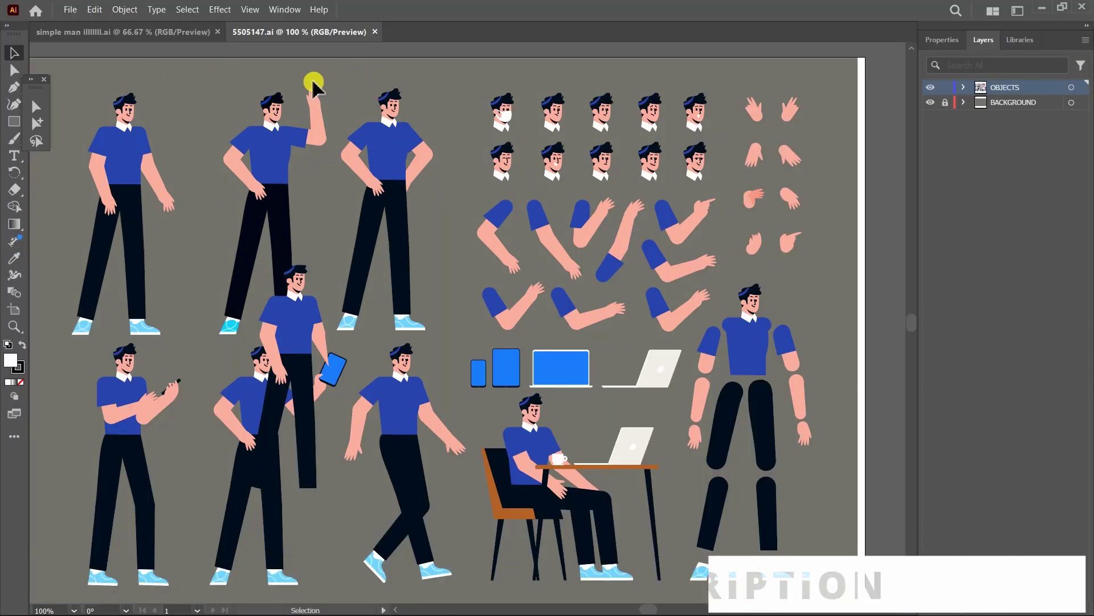
Select all of the simple man figure's body-part layers in Illustrator
click(116, 33)
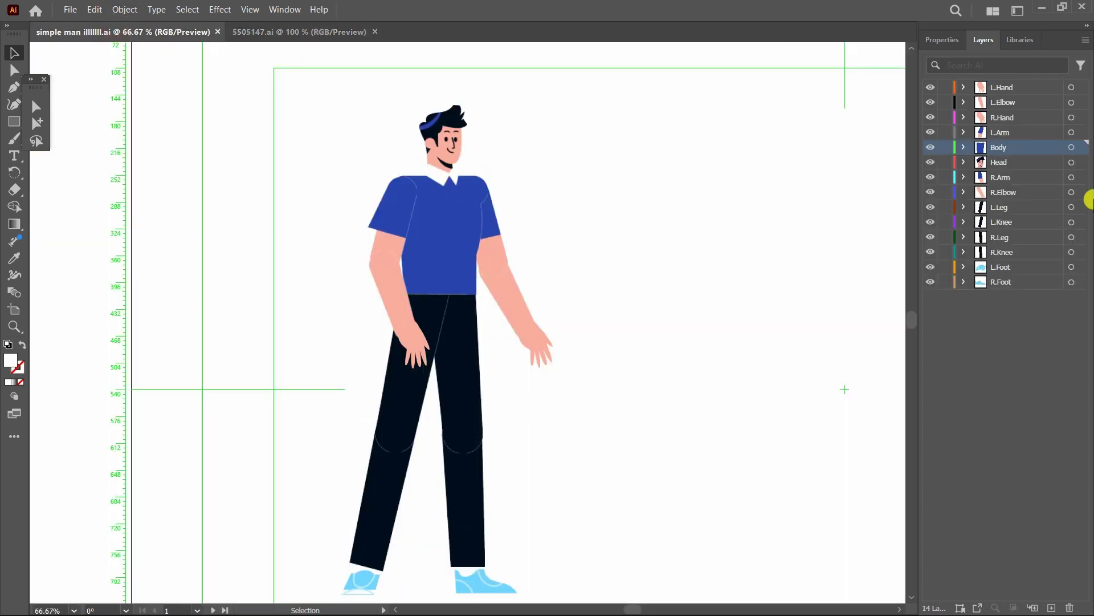
drag(549, 103, 192, 587)
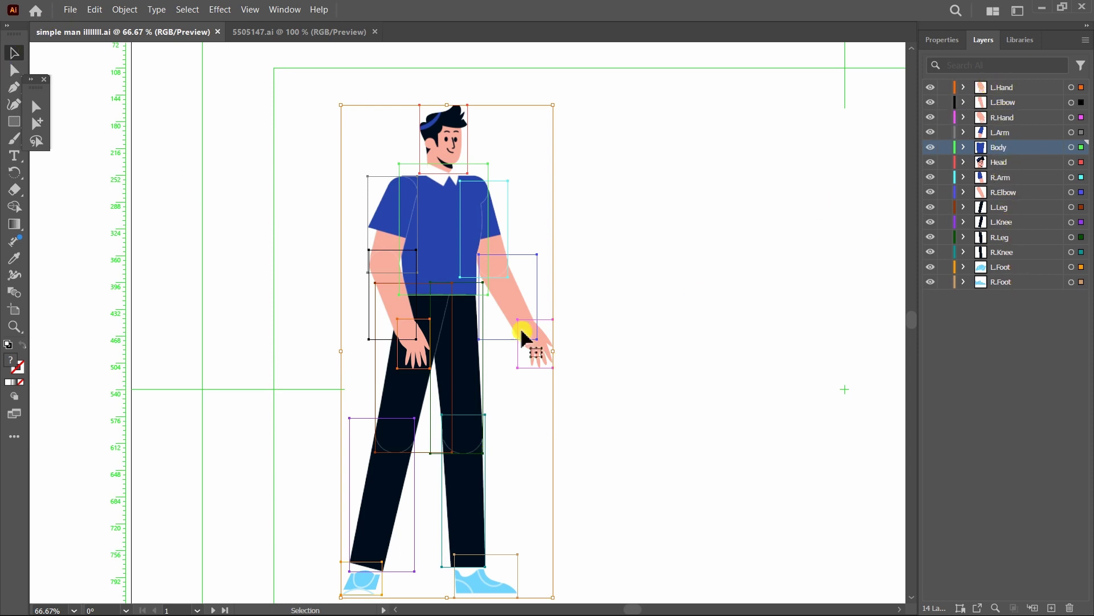
click(1061, 9)
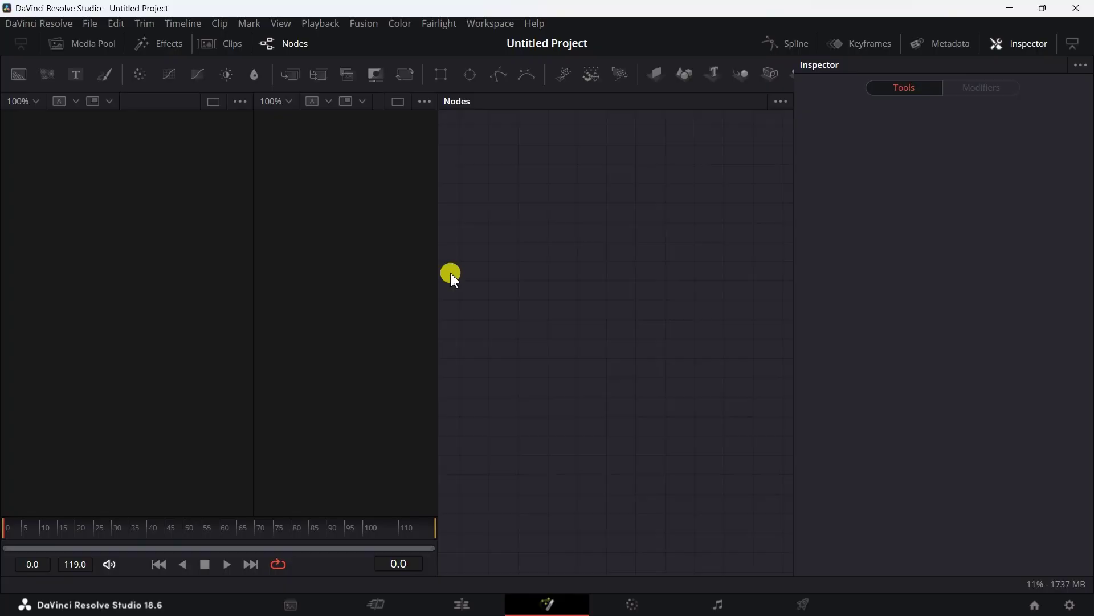
Show the Templates > Edit > Effects folder on disk from Resolve's Effects library
click(166, 43)
click(20, 107)
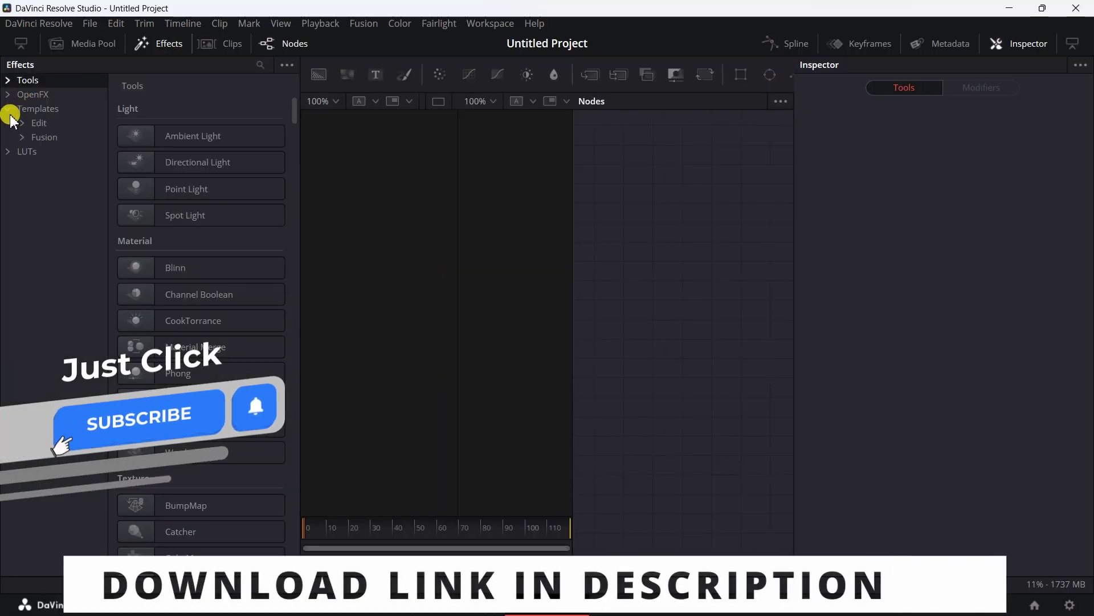
click(22, 123)
click(52, 138)
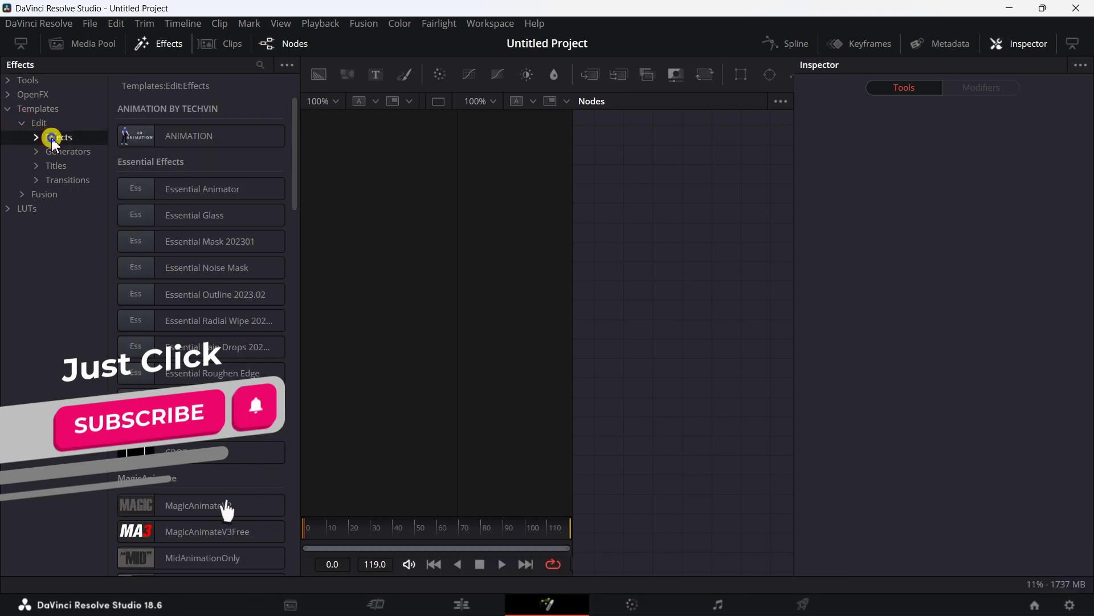
click(92, 150)
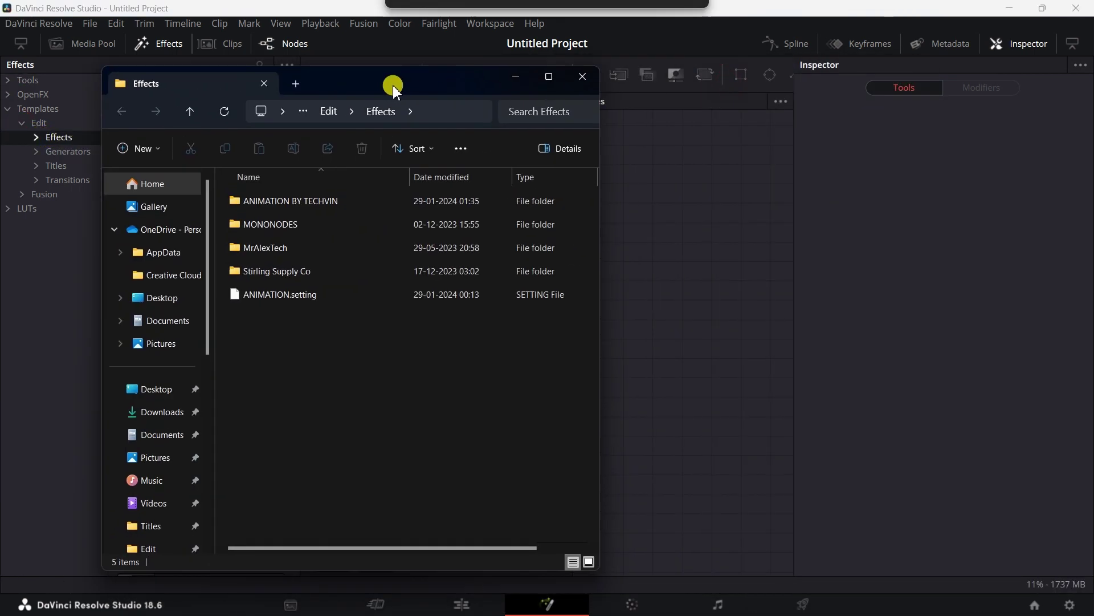
Arrange the Effects templates and DAVINCHI RESOLVE OWN EFFECT folder windows side by side
drag(731, 84, 339, 63)
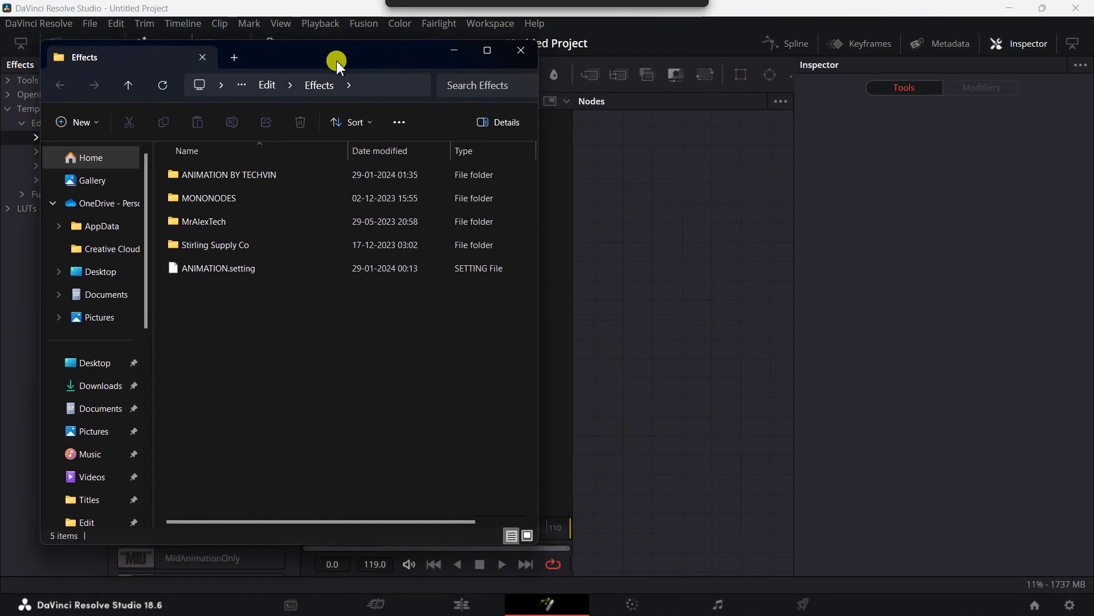
mouse_move(322, 599)
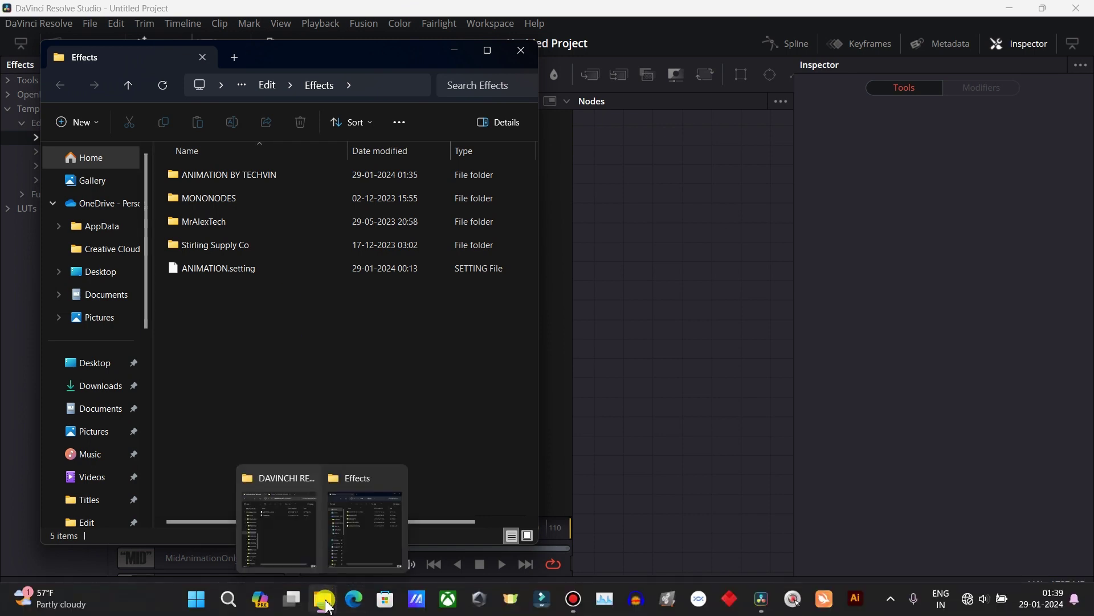
click(334, 533)
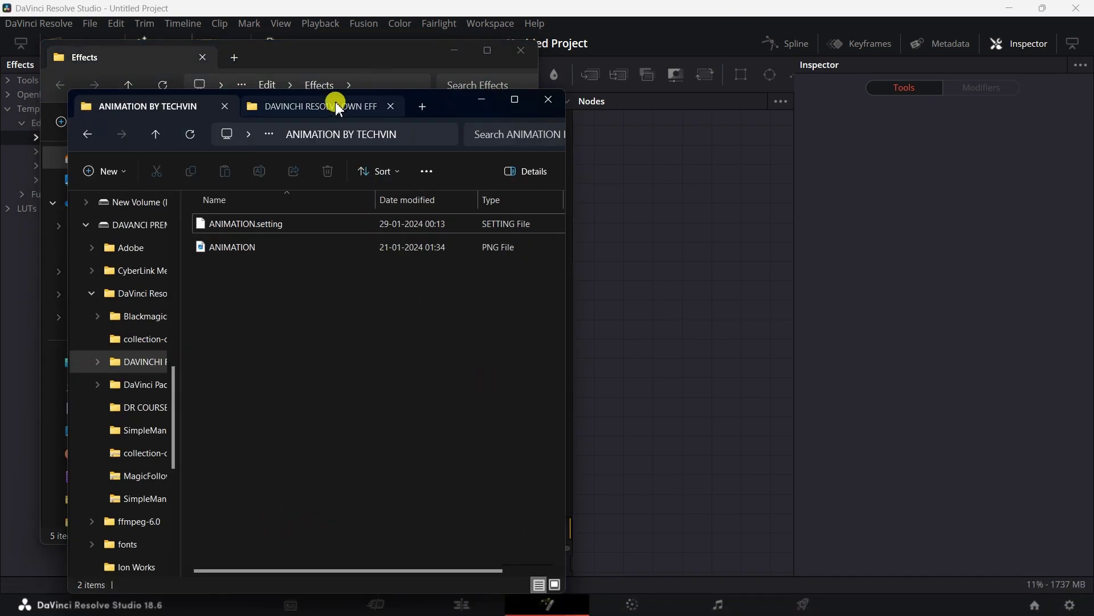
drag(465, 109, 814, 118)
click(684, 115)
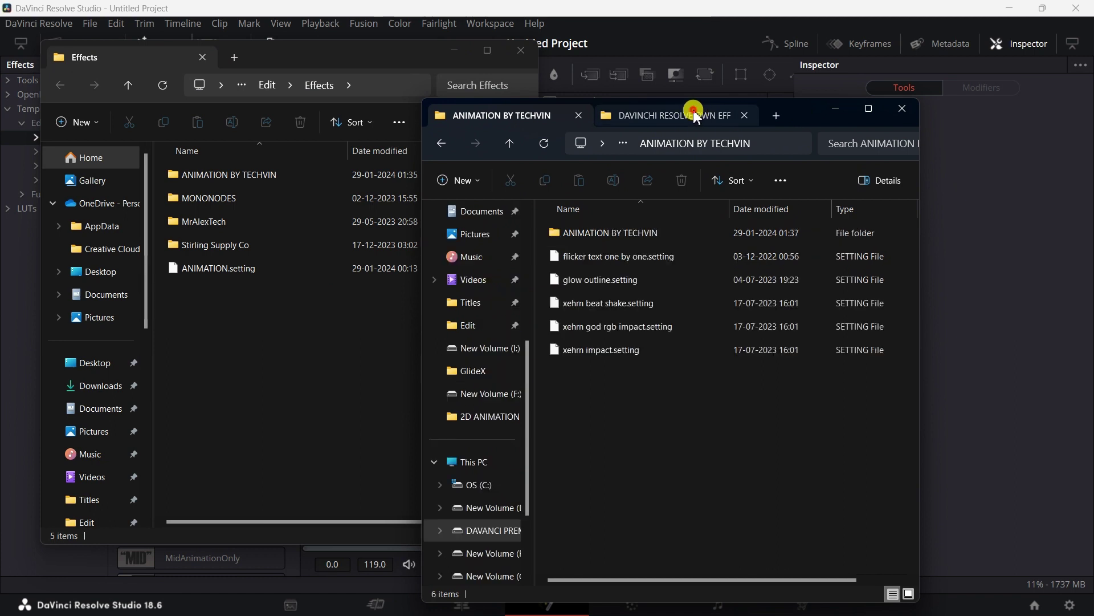
Copy the ANIMATION BY TECHVIN folder into the Effects templates folder
double_click(606, 232)
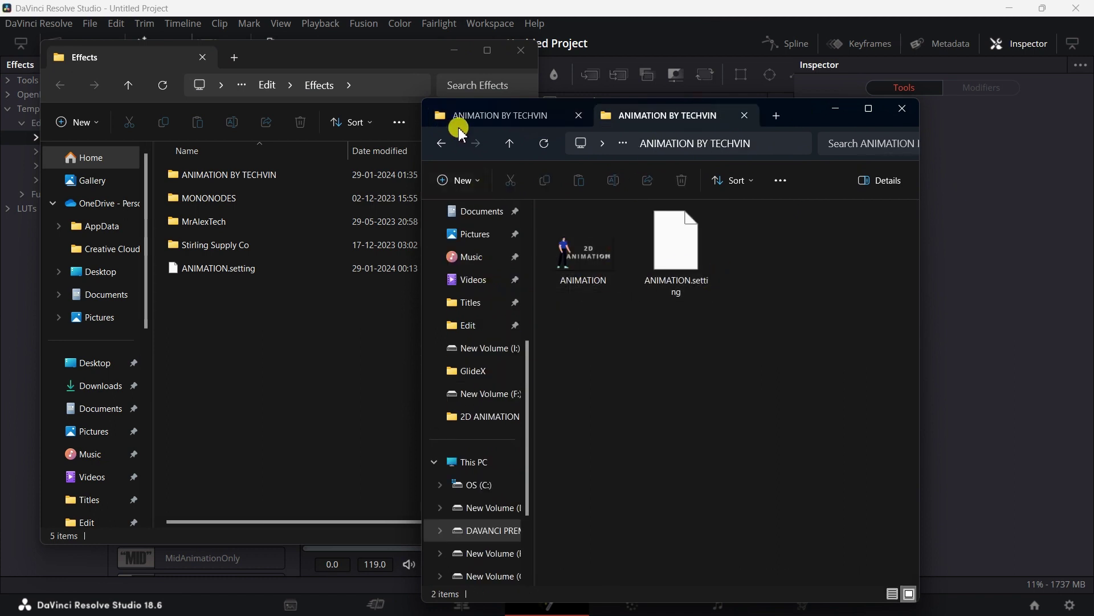
click(444, 144)
click(593, 234)
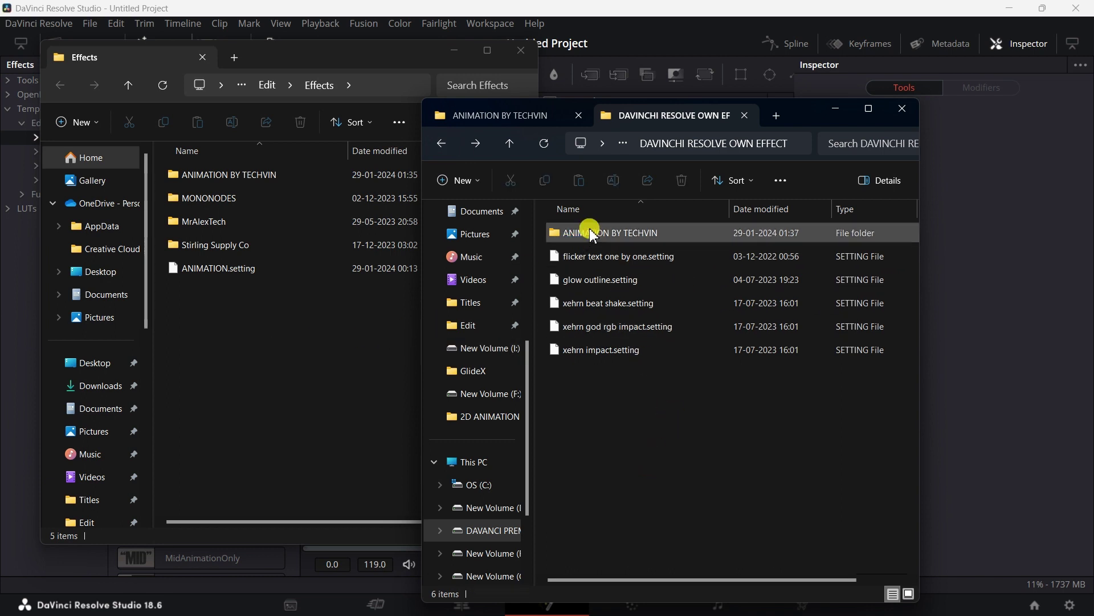
drag(590, 225, 577, 256)
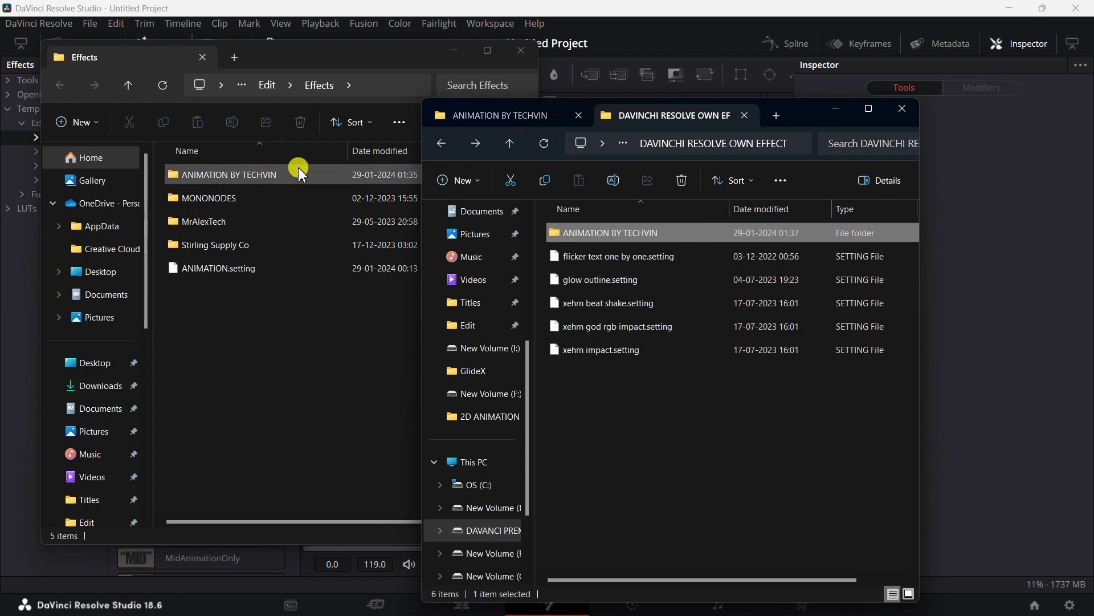
Close both Explorer windows and drag the ANIMATION template into the Fusion node graph
click(904, 118)
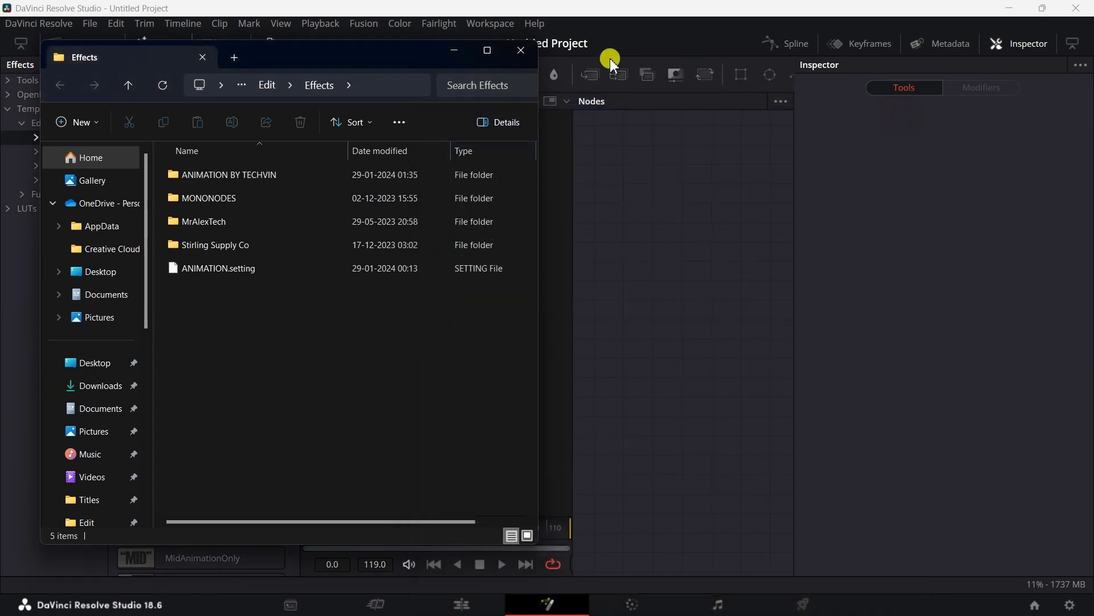
click(526, 50)
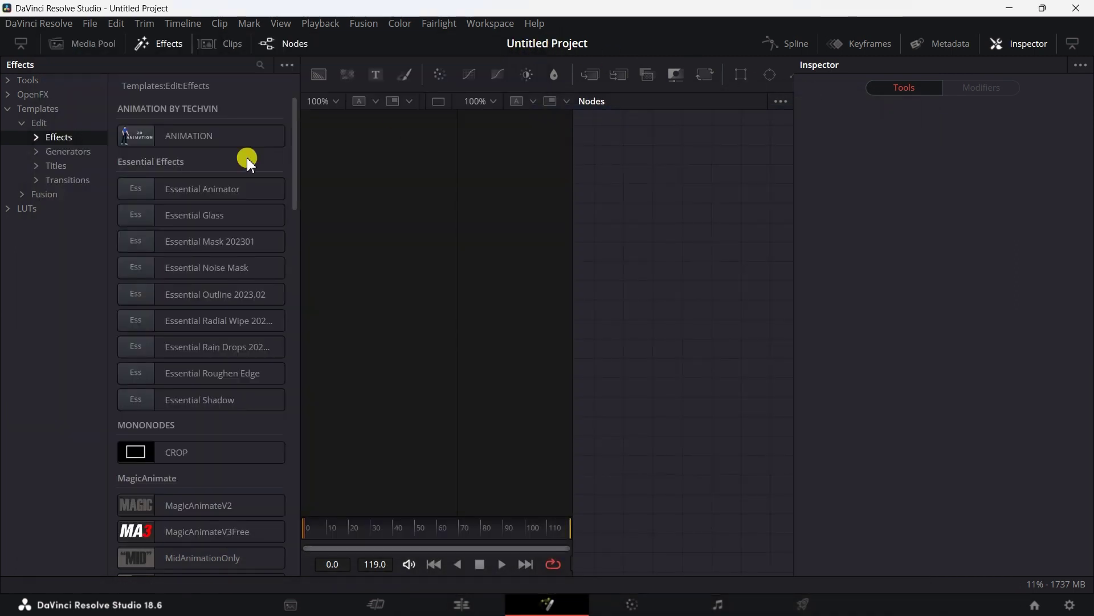
click(36, 137)
click(91, 150)
click(159, 139)
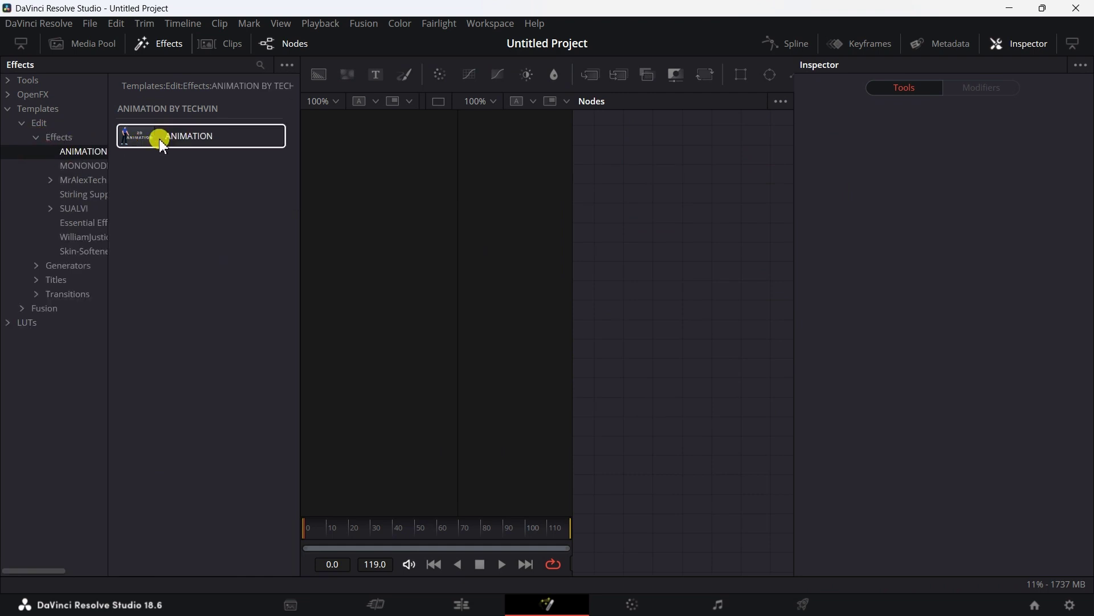
drag(178, 138, 635, 260)
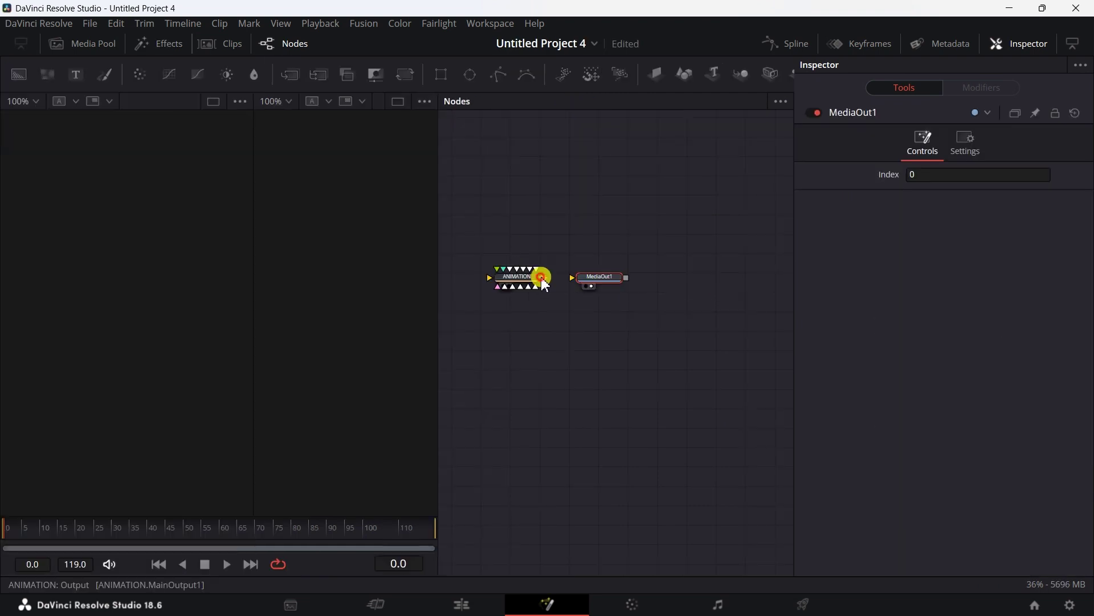
Wire the ANIMATION node's output into MediaOut1 and place the two nodes side by side
mouse_move(542, 277)
mouse_down()
mouse_move(579, 278)
mouse_move(559, 324)
mouse_up()
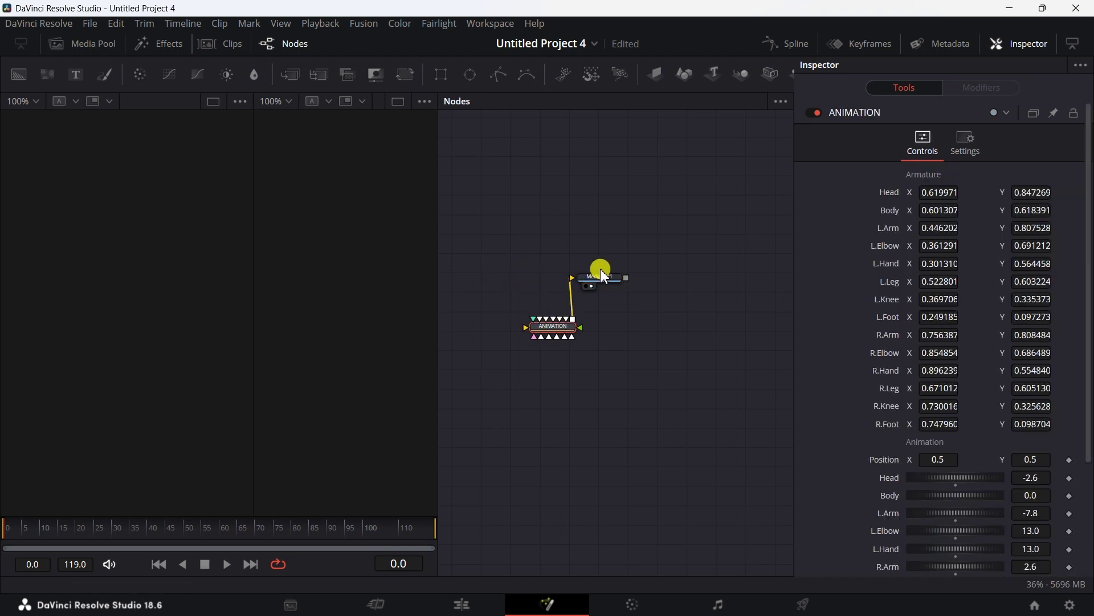
drag(599, 278, 748, 260)
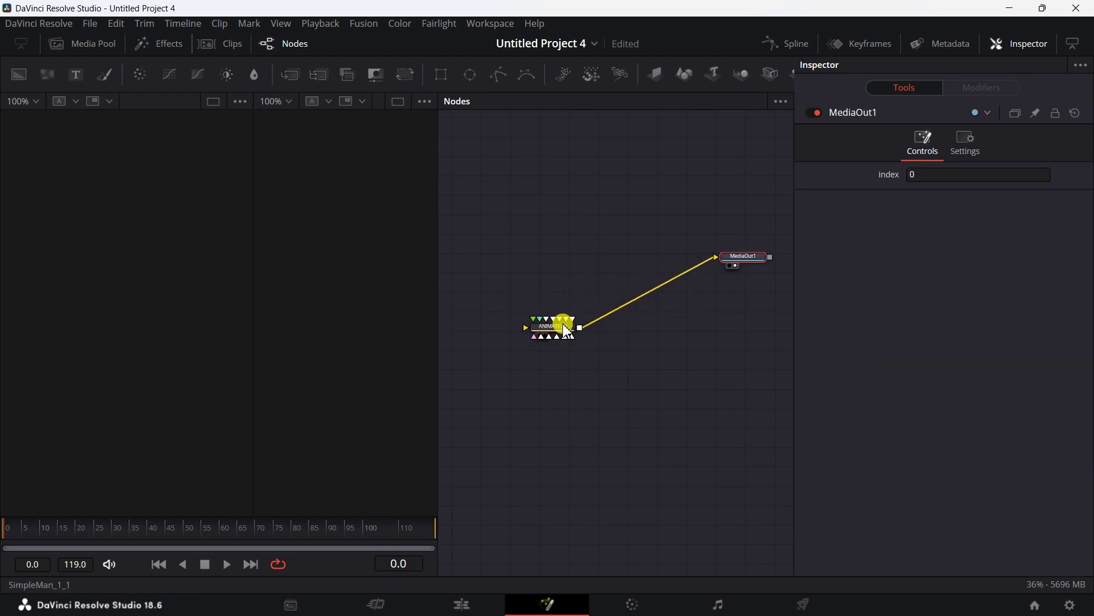
drag(569, 330, 687, 263)
click(532, 264)
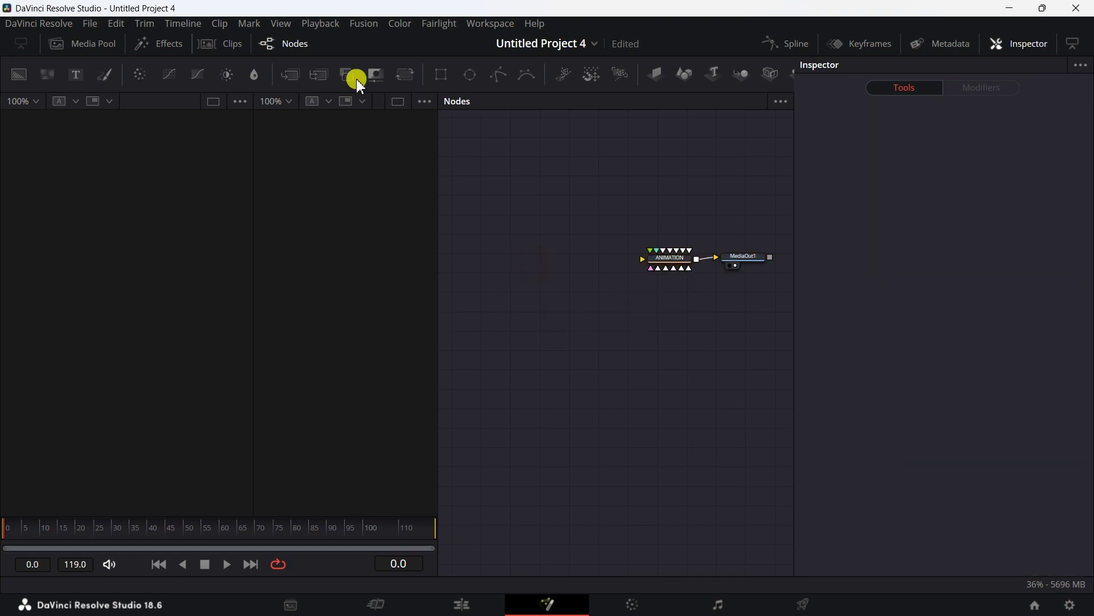
Import simple man ok ok.psd from Downloads > GlideX as a Fusion PSD
click(364, 26)
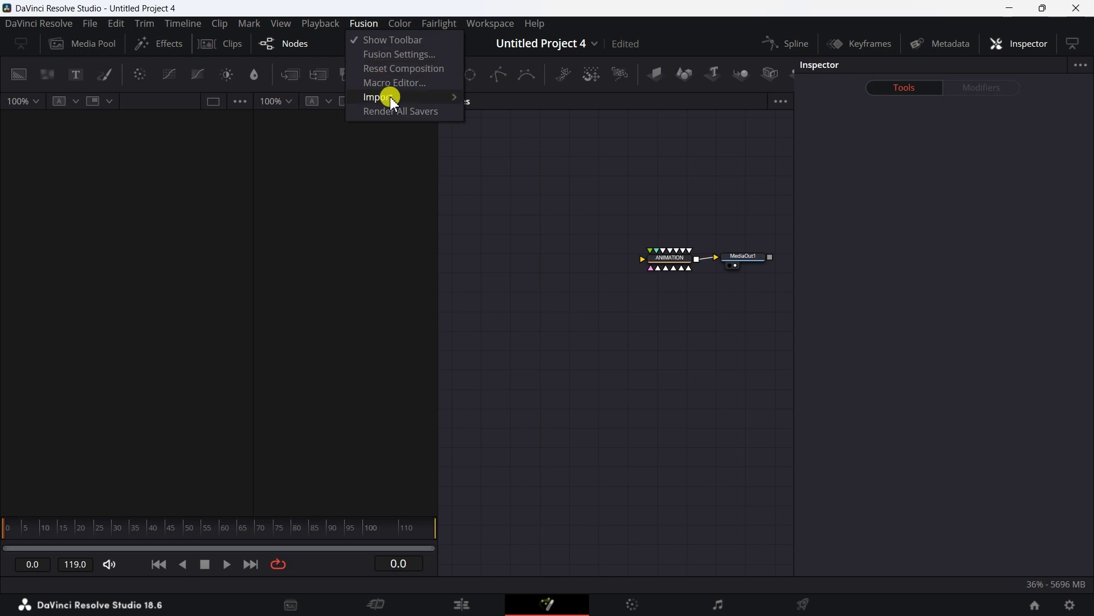
mouse_move(391, 98)
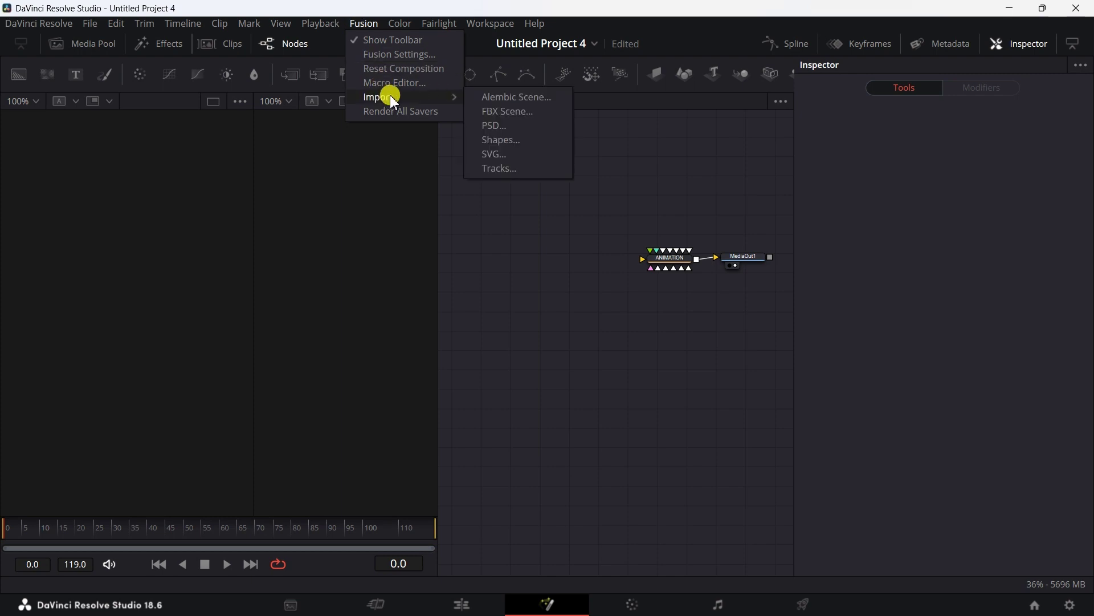
click(501, 126)
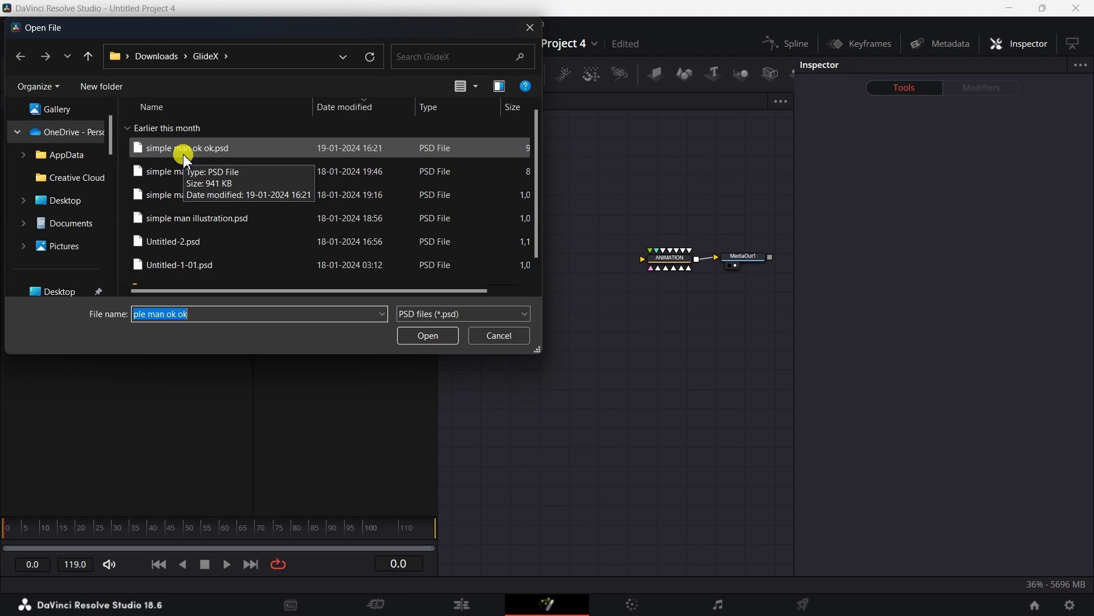
click(184, 152)
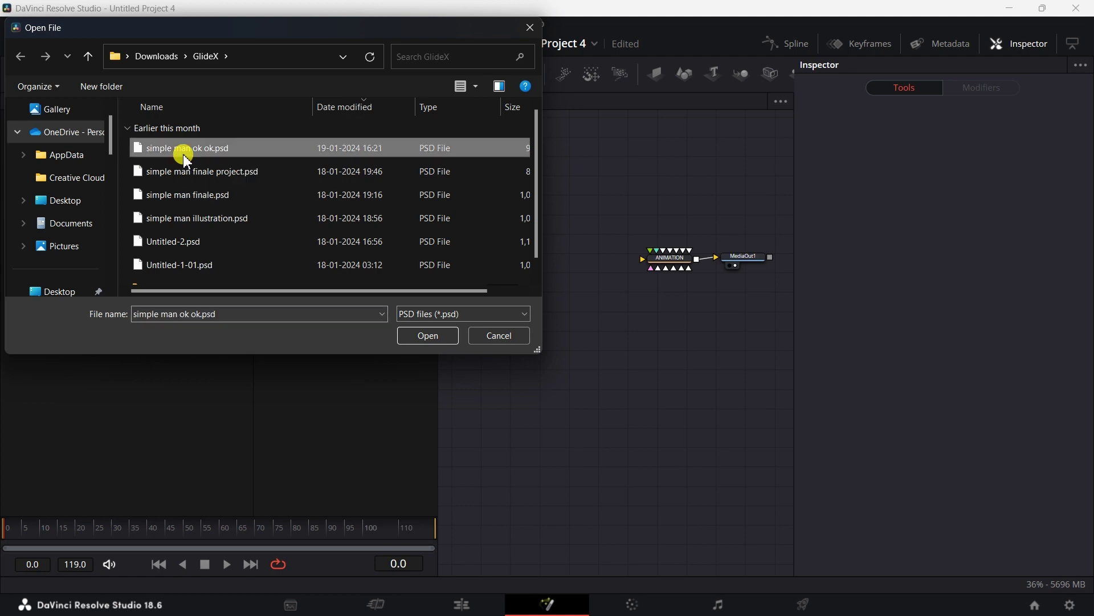
click(420, 338)
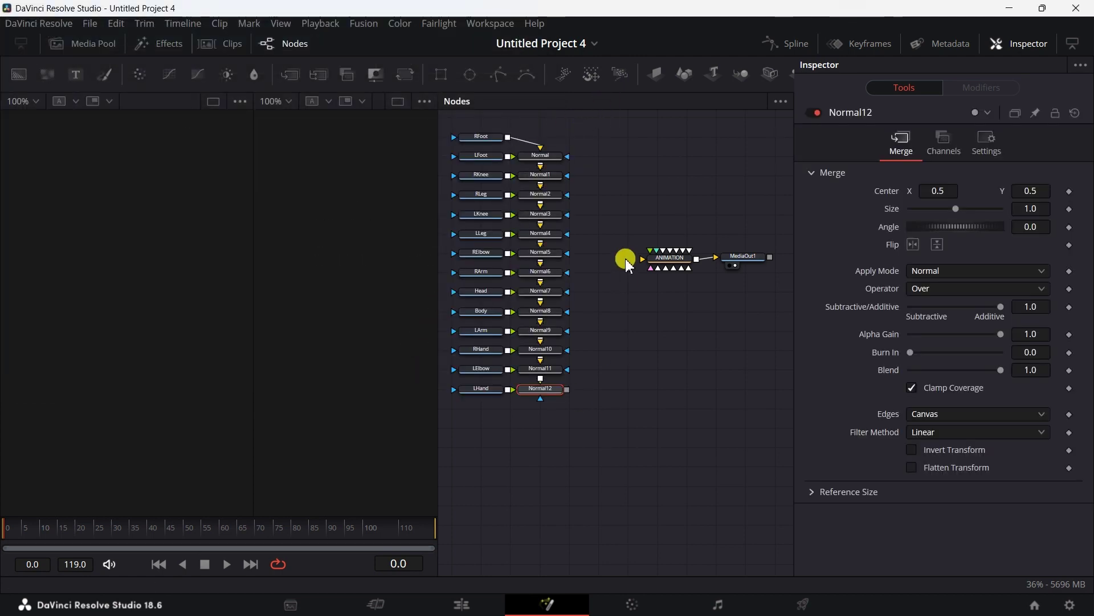
Delete the PSD's column of merge nodes and wire the first body-part layer into ANIMATION
drag(566, 130, 553, 409)
key(Delete)
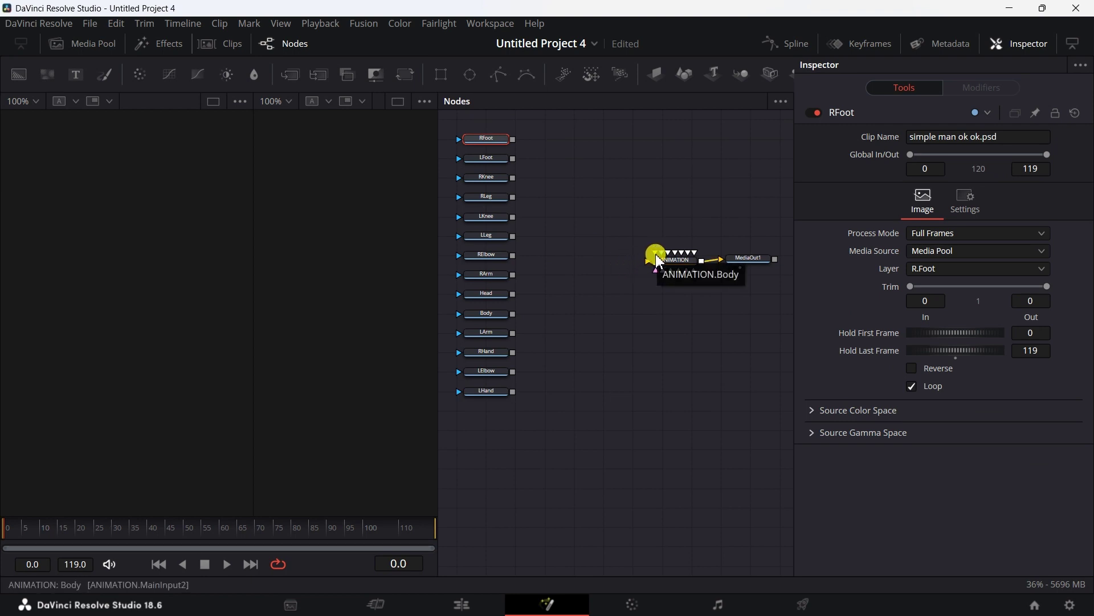
mouse_move(656, 254)
mouse_down()
mouse_move(522, 264)
mouse_move(513, 314)
mouse_up()
Connect Head and the remaining body-part layers through RFoot into the ANIMATION node's inputs
scroll(549, 251, up, 2)
scroll(548, 251, up, 2)
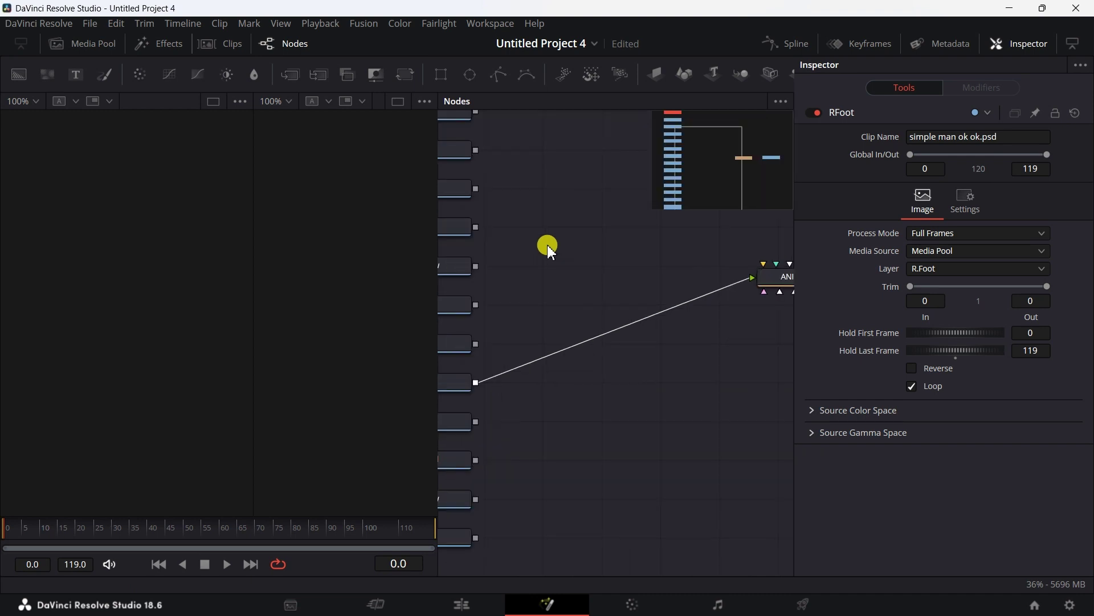
scroll(549, 251, up, 2)
scroll(549, 251, up, 1)
scroll(549, 251, right, 5)
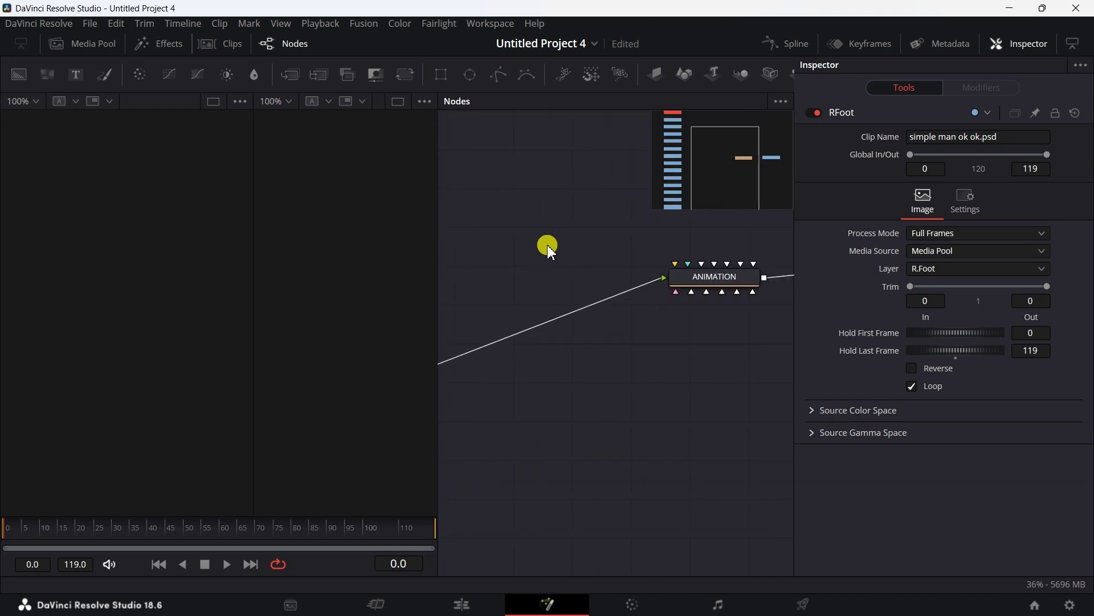
scroll(569, 251, down, 2)
scroll(571, 254, up, 1)
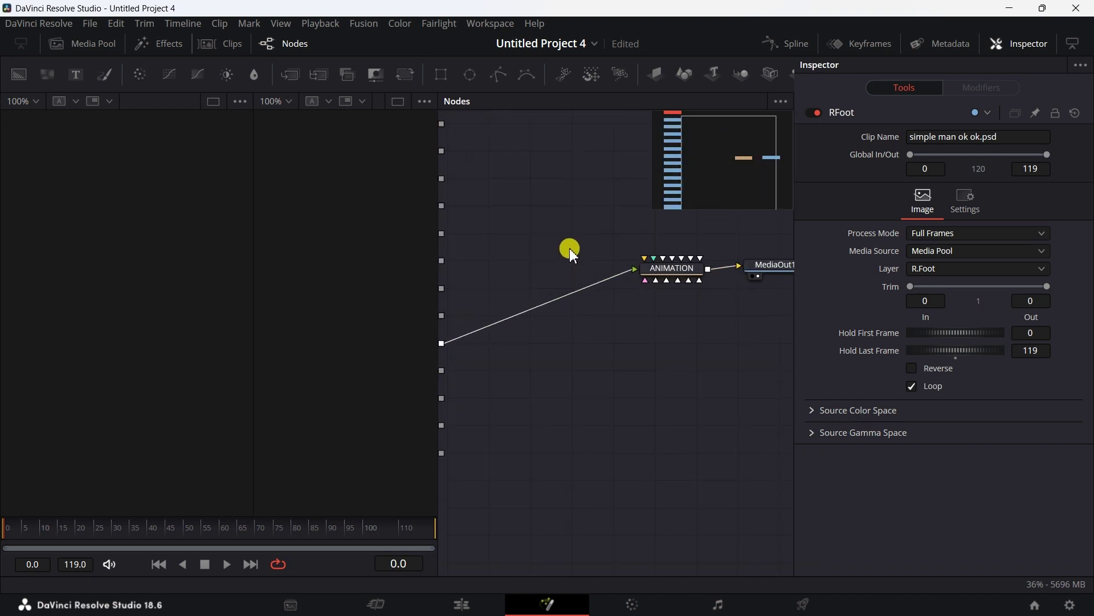
scroll(573, 255, left, 2)
scroll(573, 255, left, 2)
scroll(573, 255, left, 1)
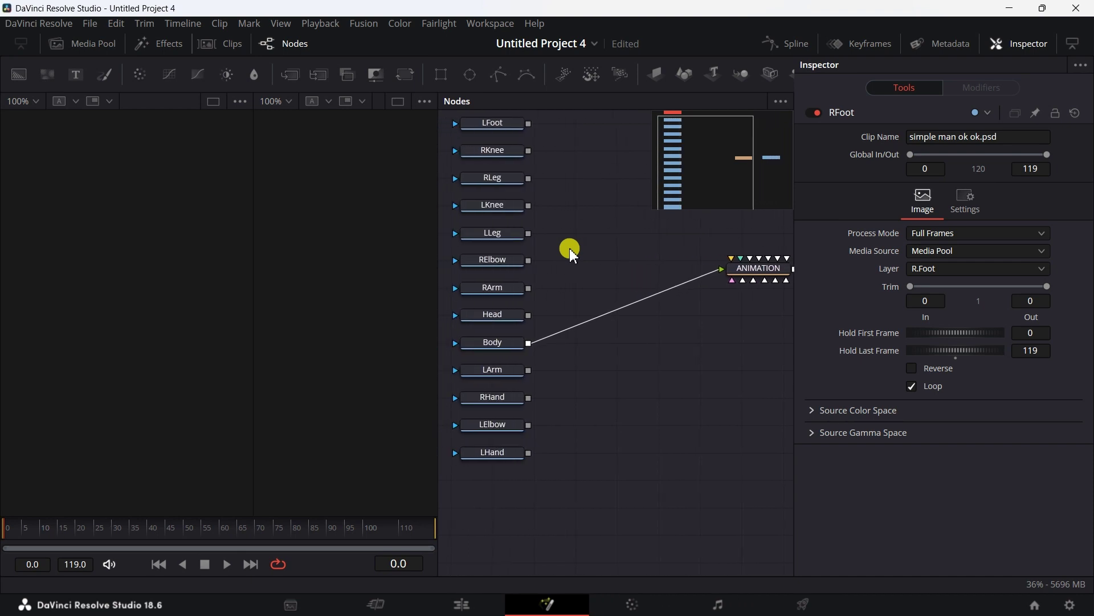
scroll(572, 254, up, 3)
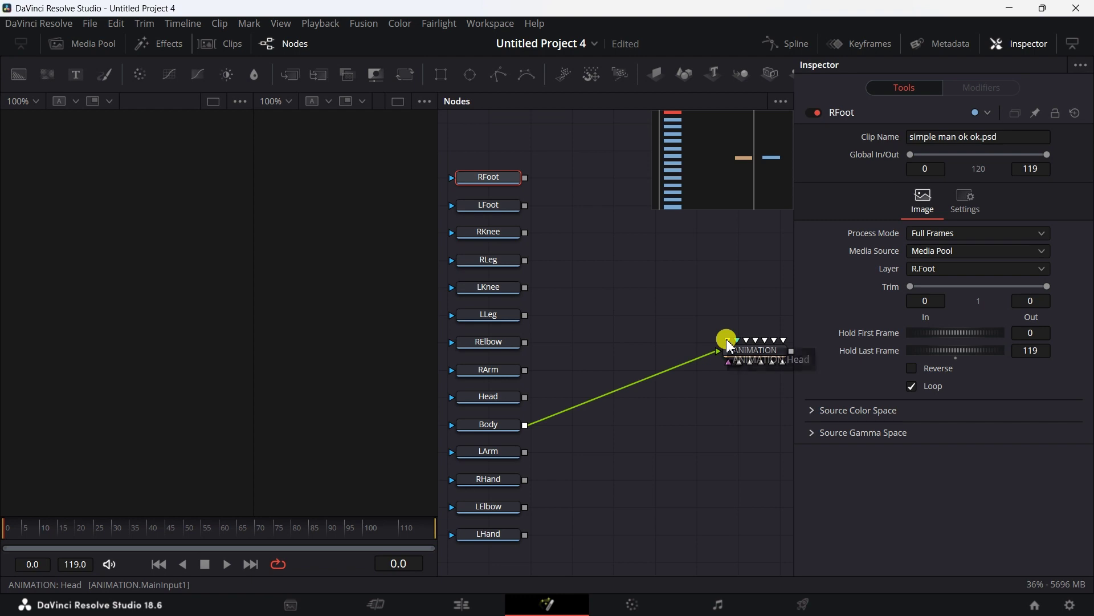
drag(729, 341, 525, 397)
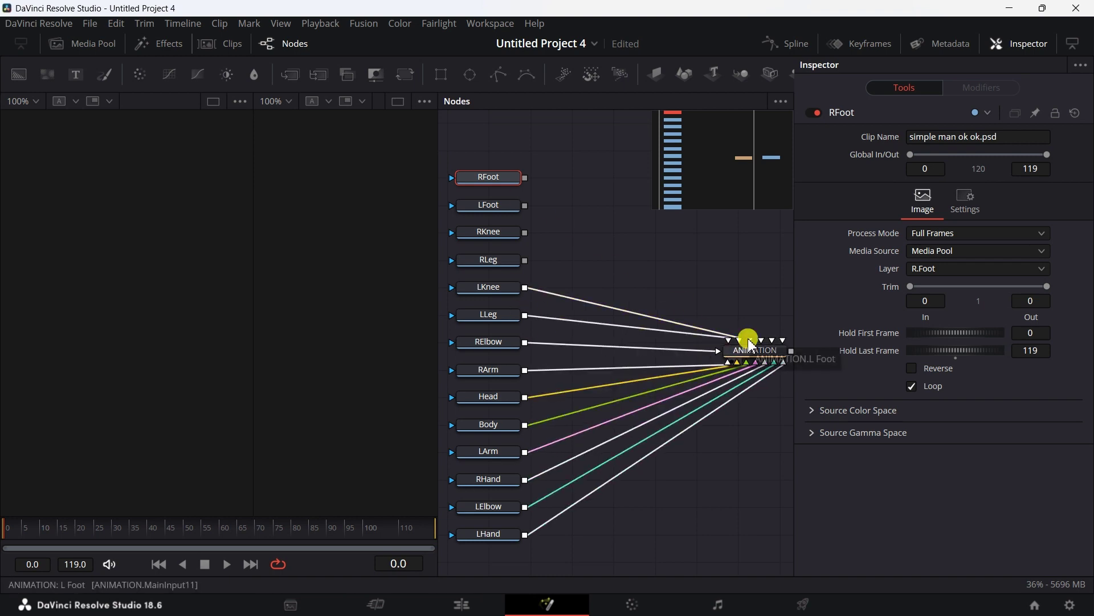
drag(729, 339, 520, 176)
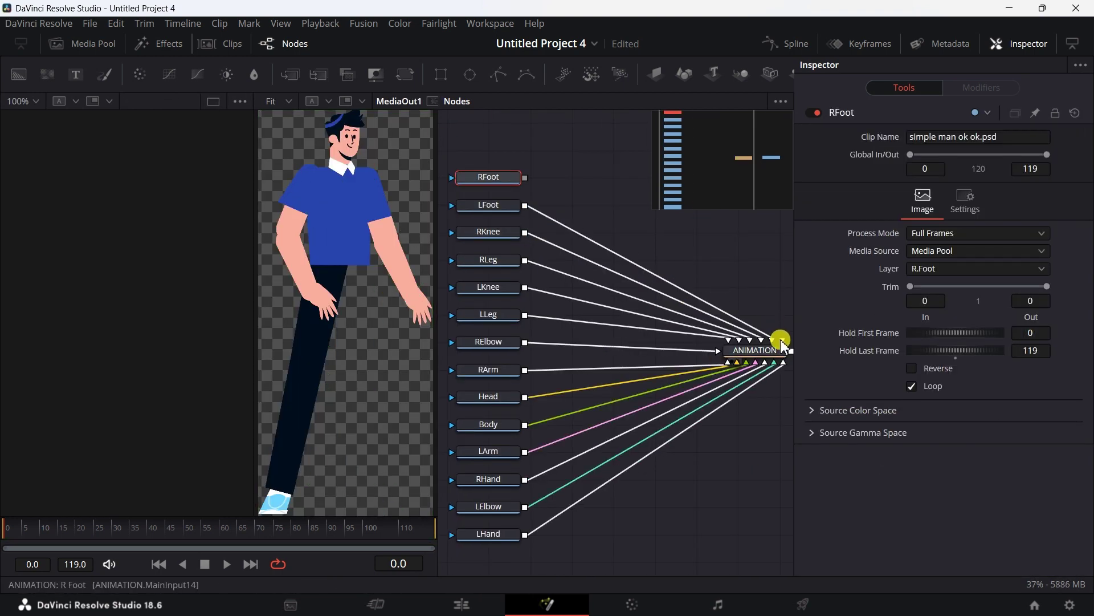
drag(783, 341, 526, 179)
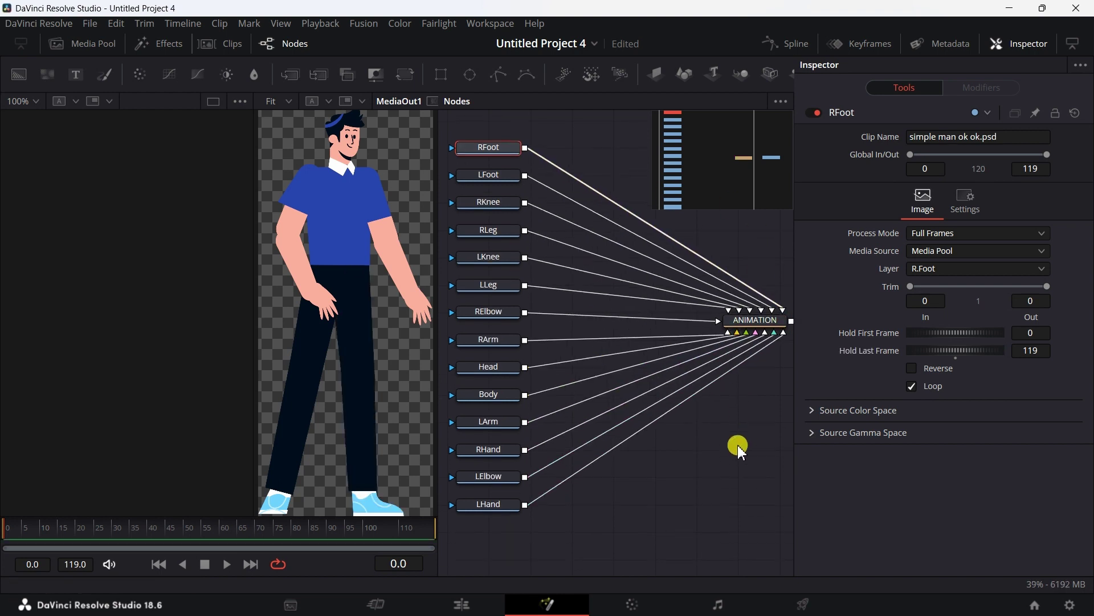
Select the ANIMATION node to load its armature joint and rotation controls in the Inspector
scroll(739, 444, down, 2)
scroll(739, 445, right, 5)
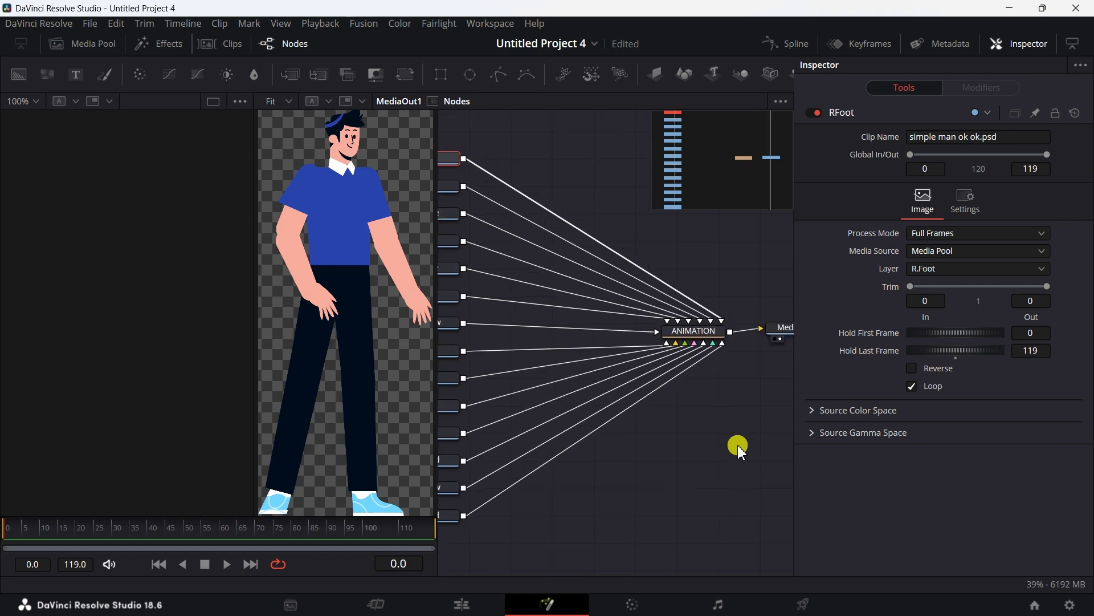
scroll(740, 445, left, 2)
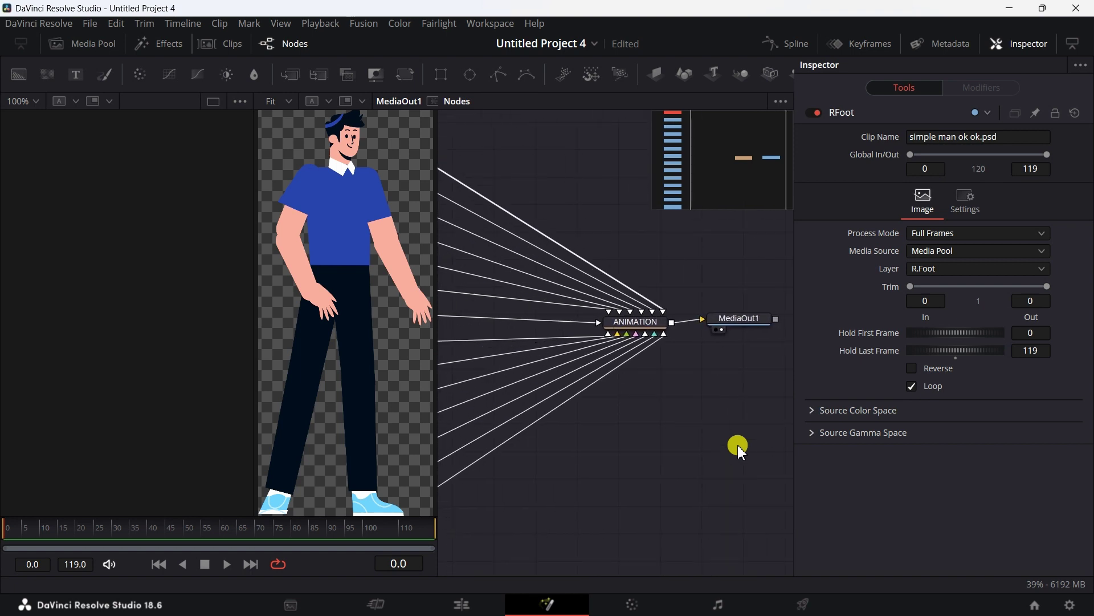
click(634, 321)
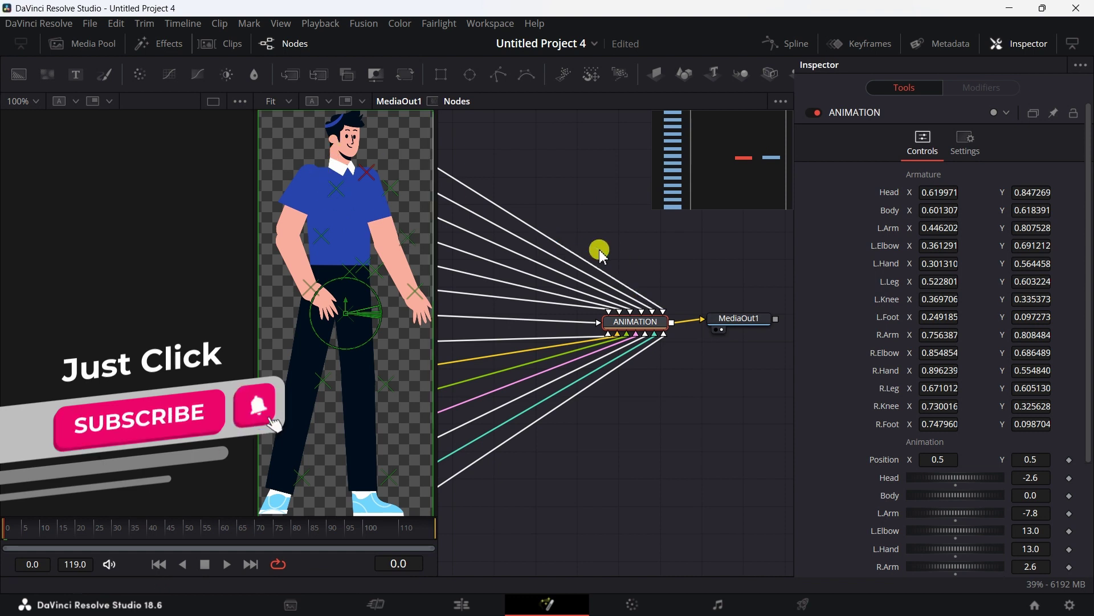
scroll(604, 253, left, 4)
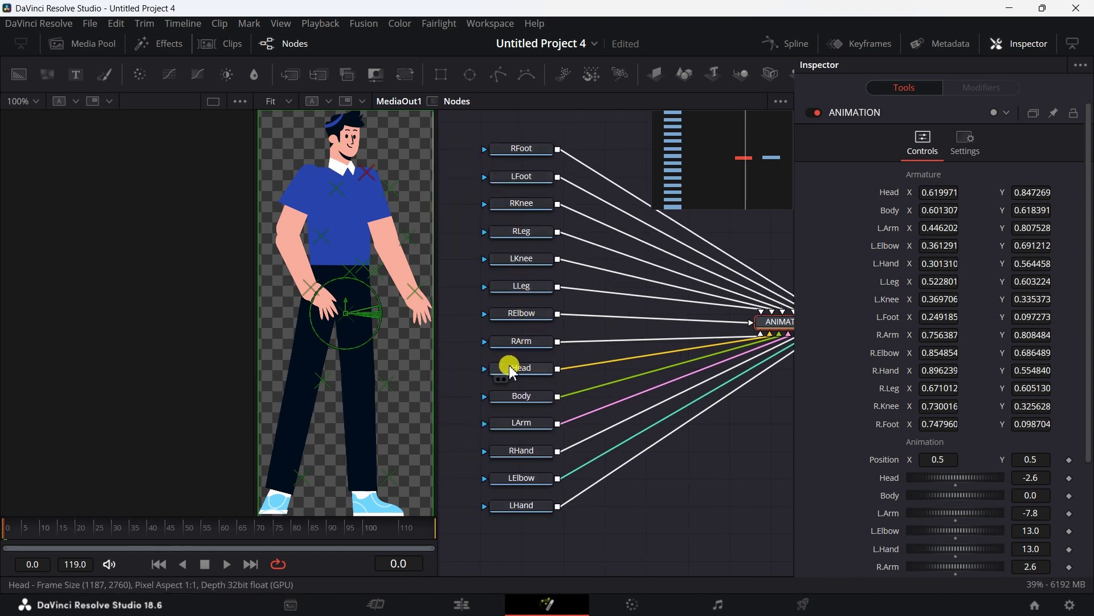
Move the Head pivot to the neck (X 0.472463, Y 0.863047), test-tilt, and reset rotation to 0
click(500, 379)
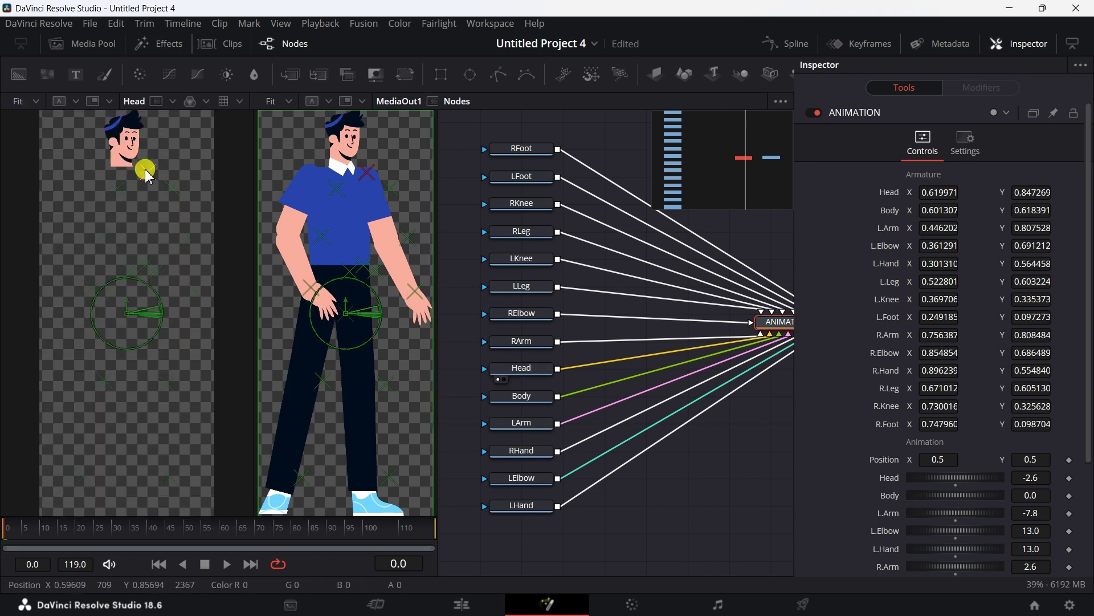
drag(149, 180, 128, 177)
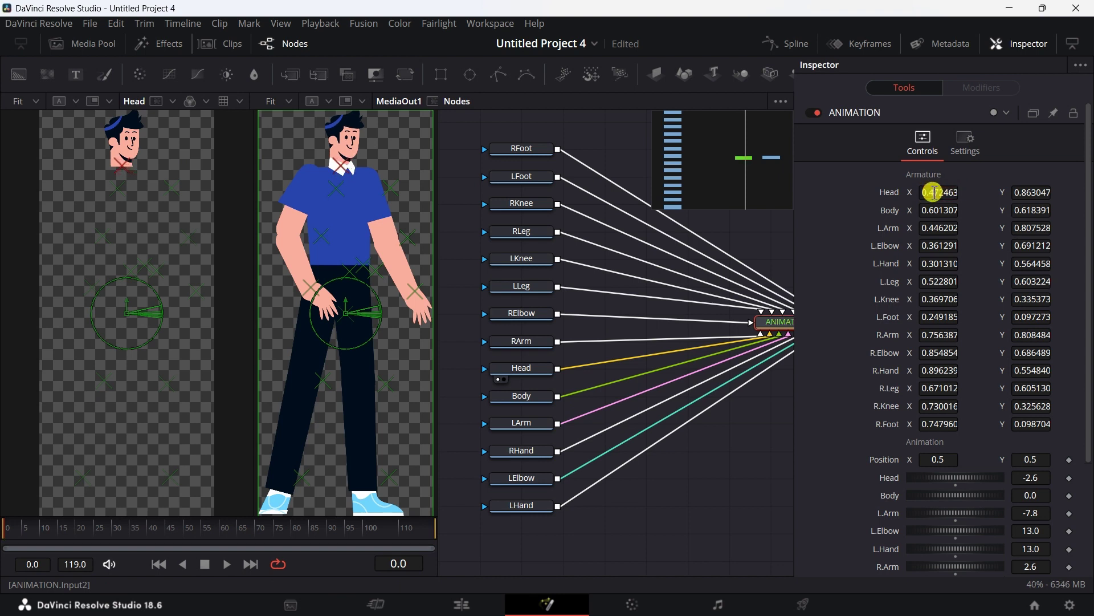
mouse_move(948, 484)
mouse_down()
mouse_move(971, 484)
mouse_move(898, 485)
mouse_up()
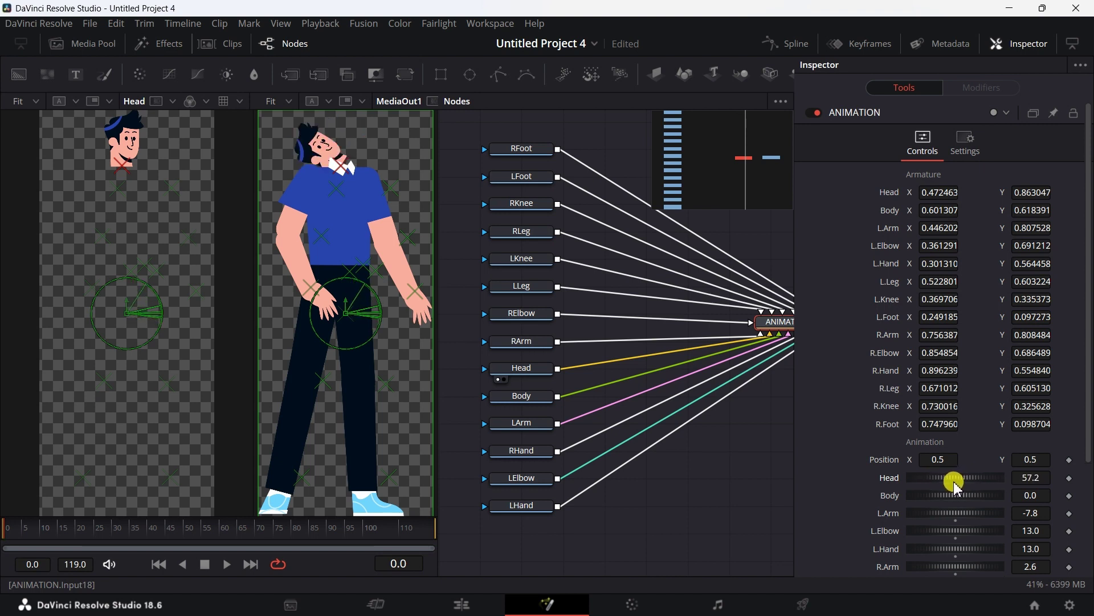
double_click(896, 482)
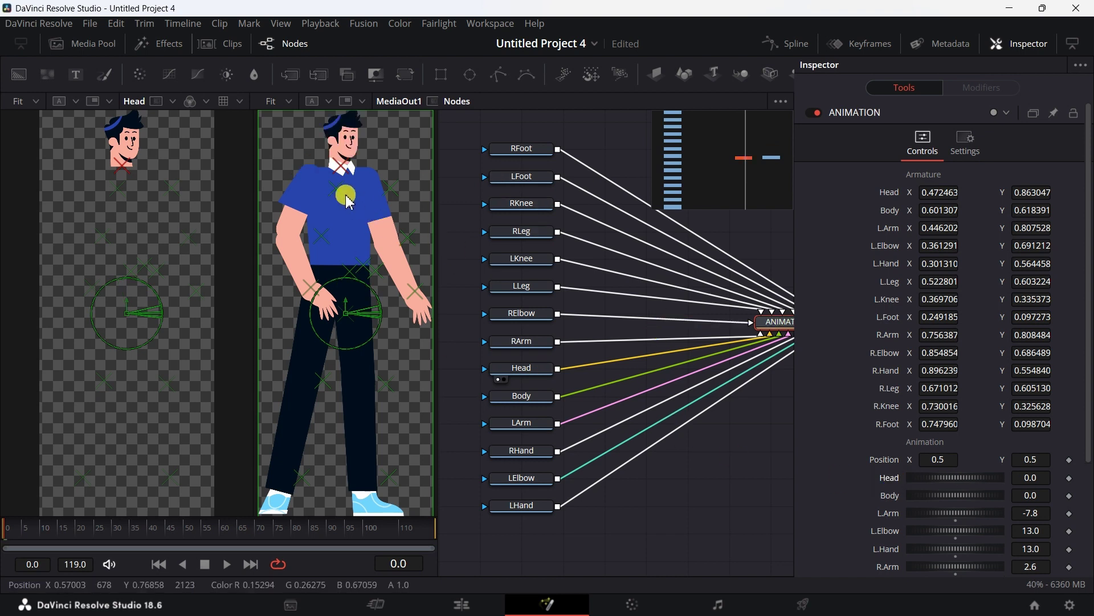
Drag the L.Arm and R.Arm pivots onto the shoulders and L.Elbow onto the elbow
drag(341, 196, 312, 186)
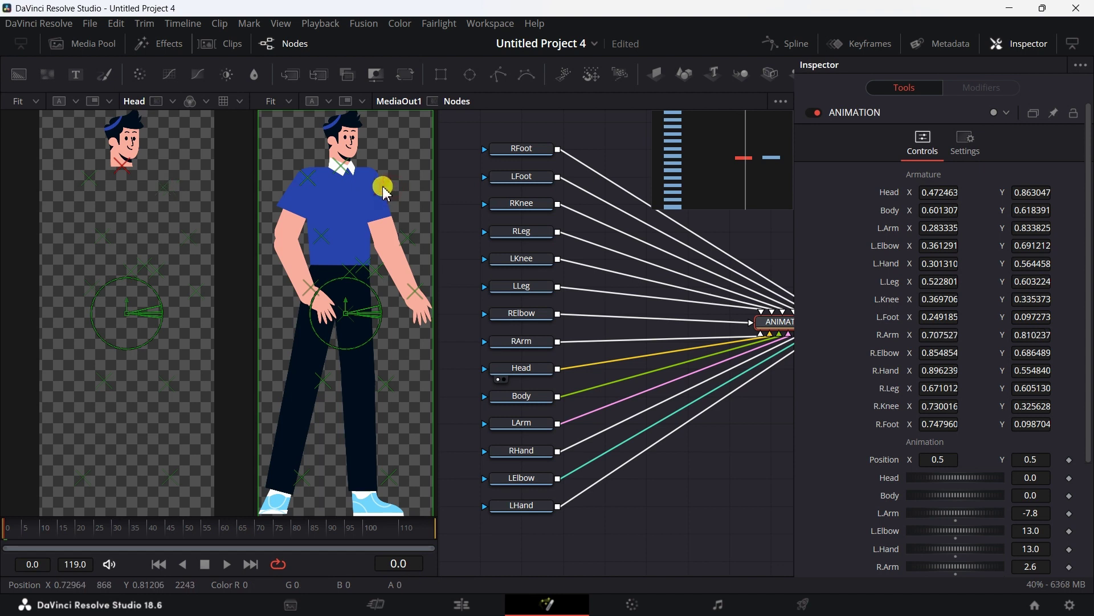
drag(384, 188, 374, 184)
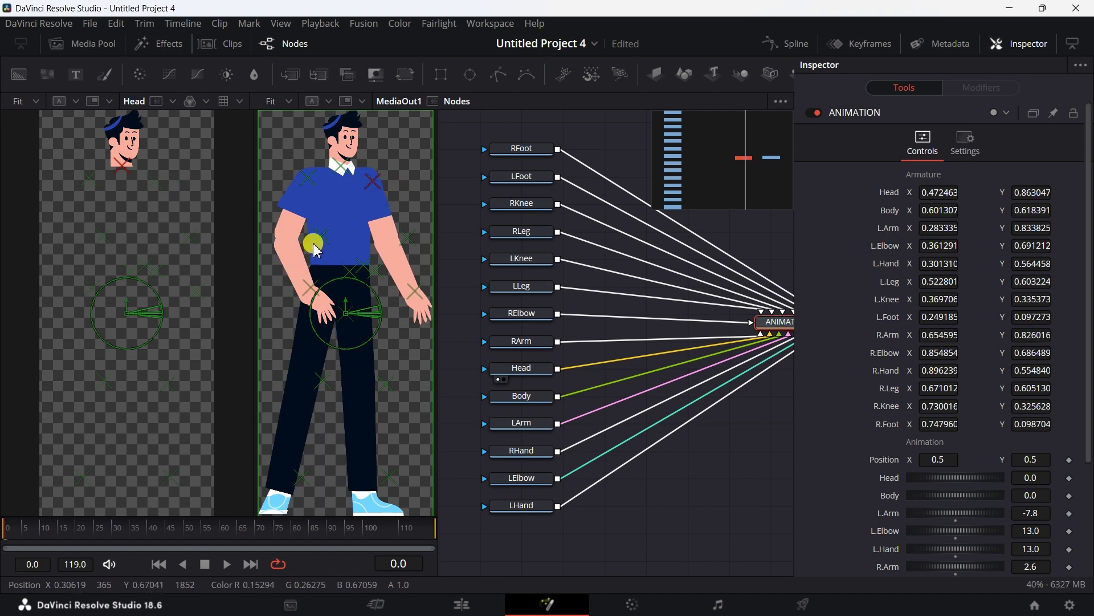
drag(303, 235, 286, 236)
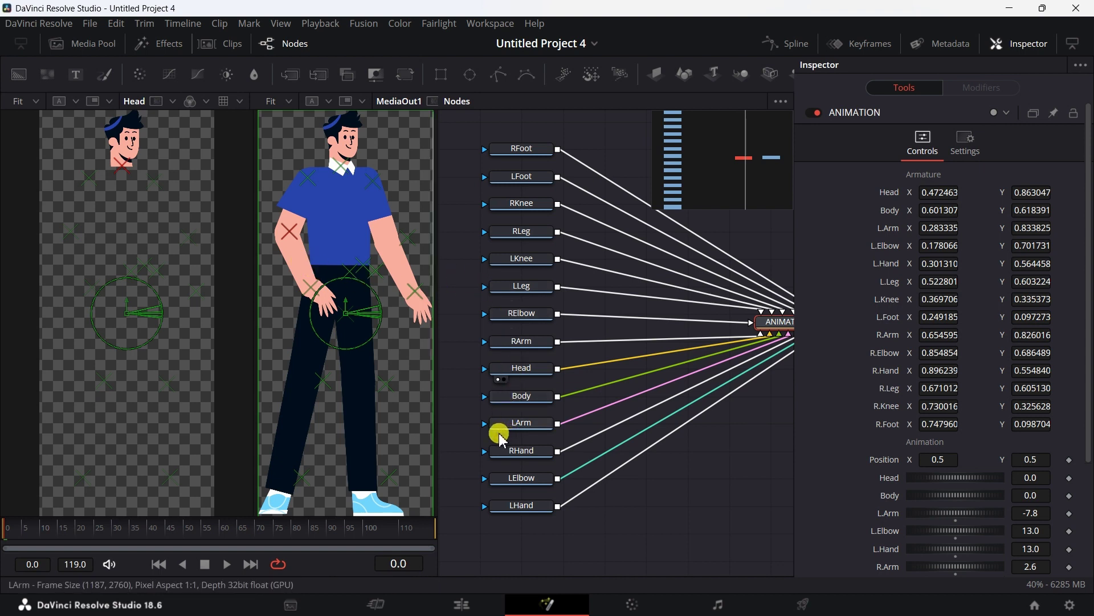
Refine L.Arm to X 0.295550, Y 0.826813 and L.Elbow to X 0.210639, Y 0.682446 on the isolated LArm layer
click(500, 436)
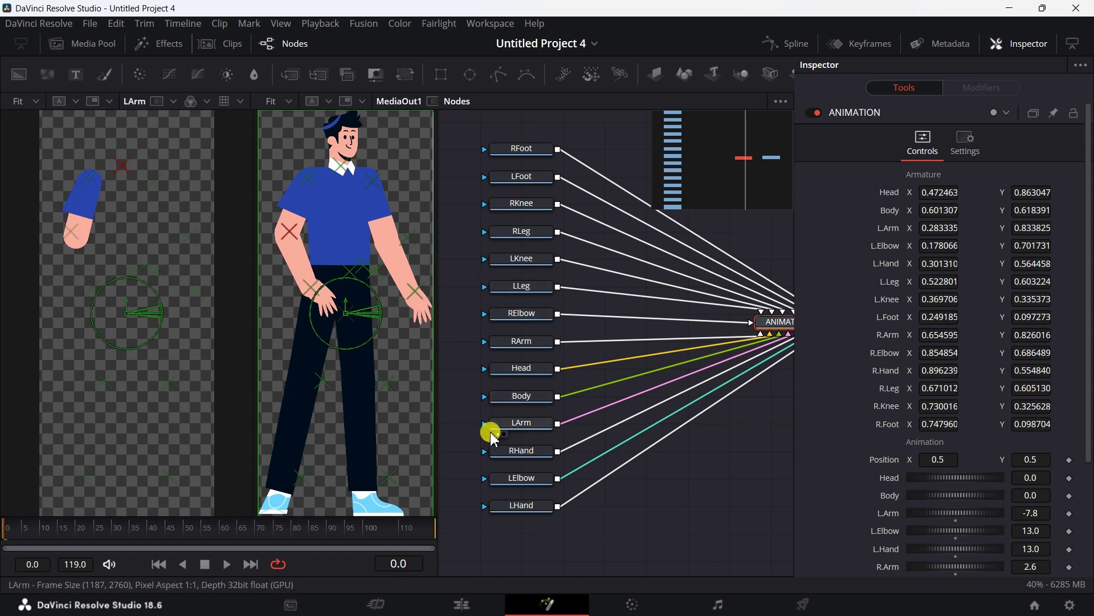
click(108, 263)
drag(87, 224, 95, 181)
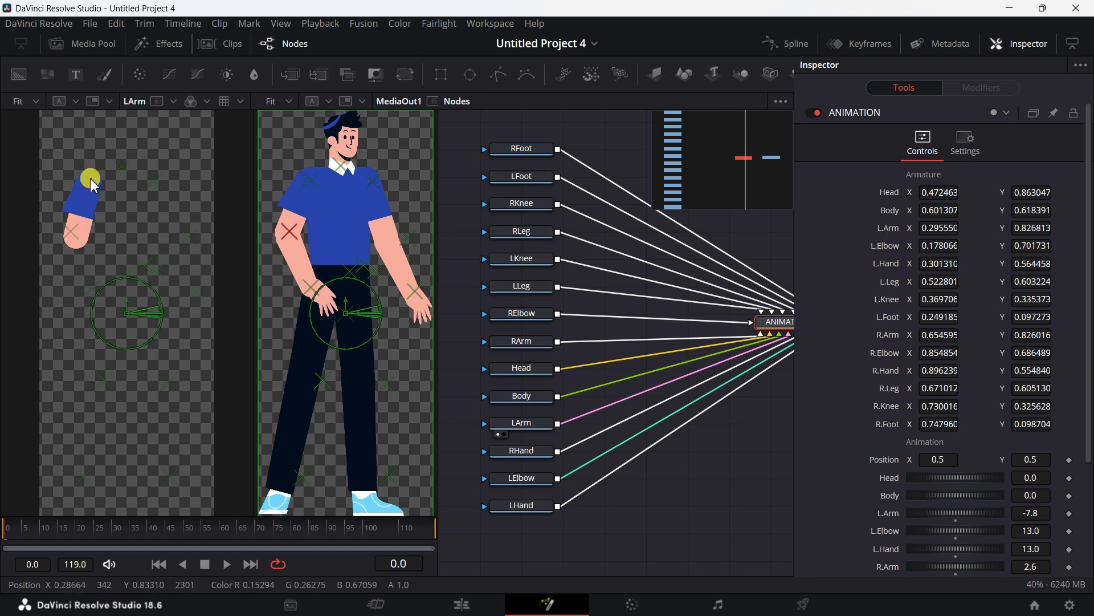
mouse_move(95, 185)
mouse_down()
mouse_move(68, 246)
mouse_move(78, 249)
mouse_up()
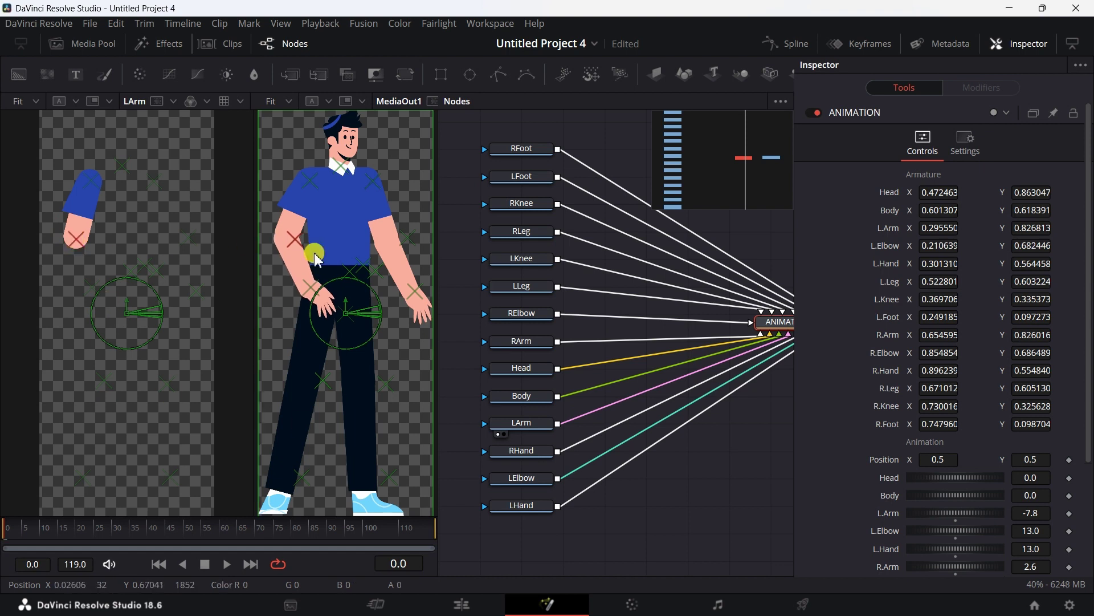
Rotate L.Arm to 31.2, L.Elbow to -13.0 and L.Hand to -7.8
scroll(958, 521, down, 1)
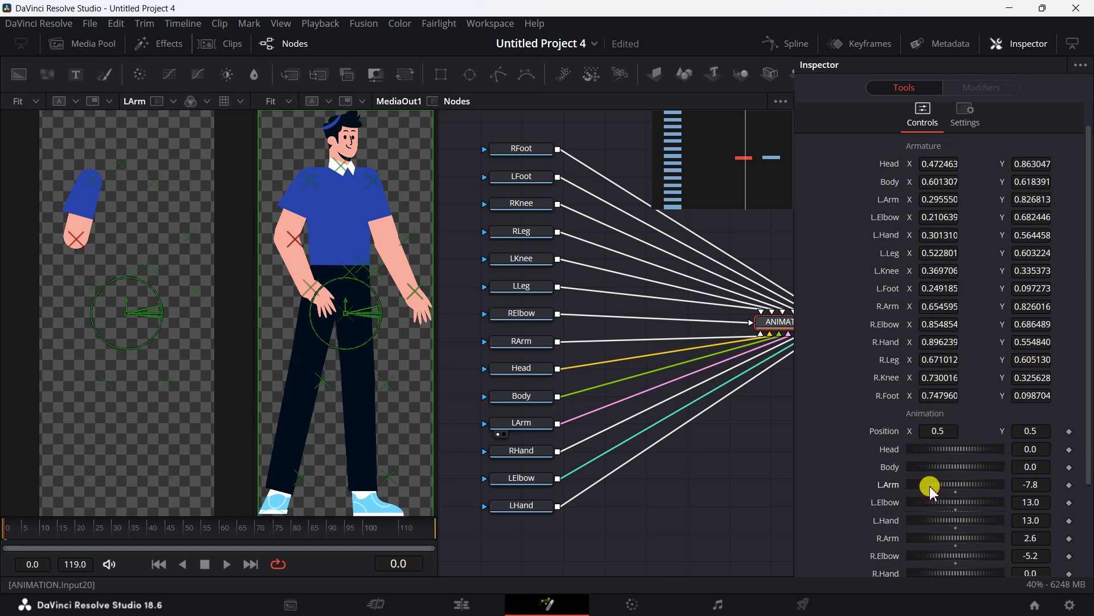
mouse_move(932, 489)
mouse_down()
mouse_move(925, 496)
mouse_move(943, 497)
mouse_up()
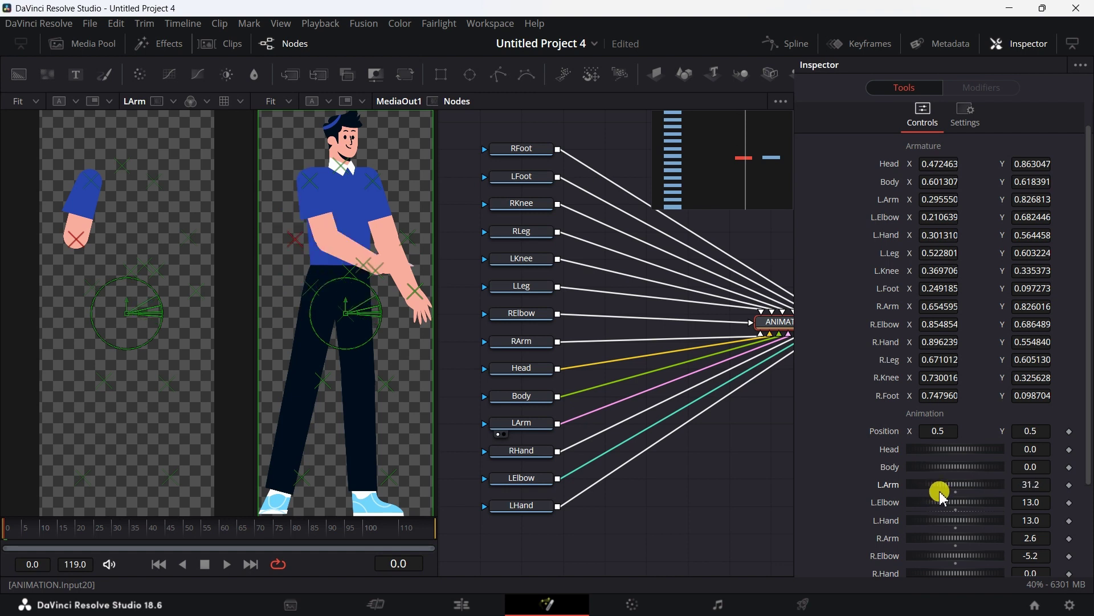
drag(946, 506, 932, 520)
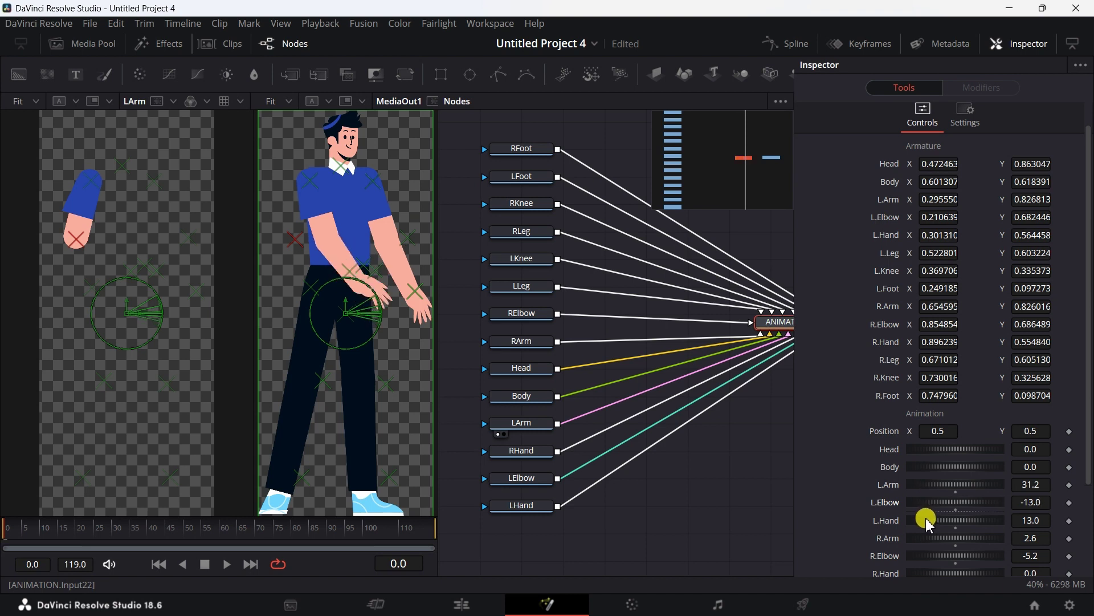
drag(940, 522, 924, 526)
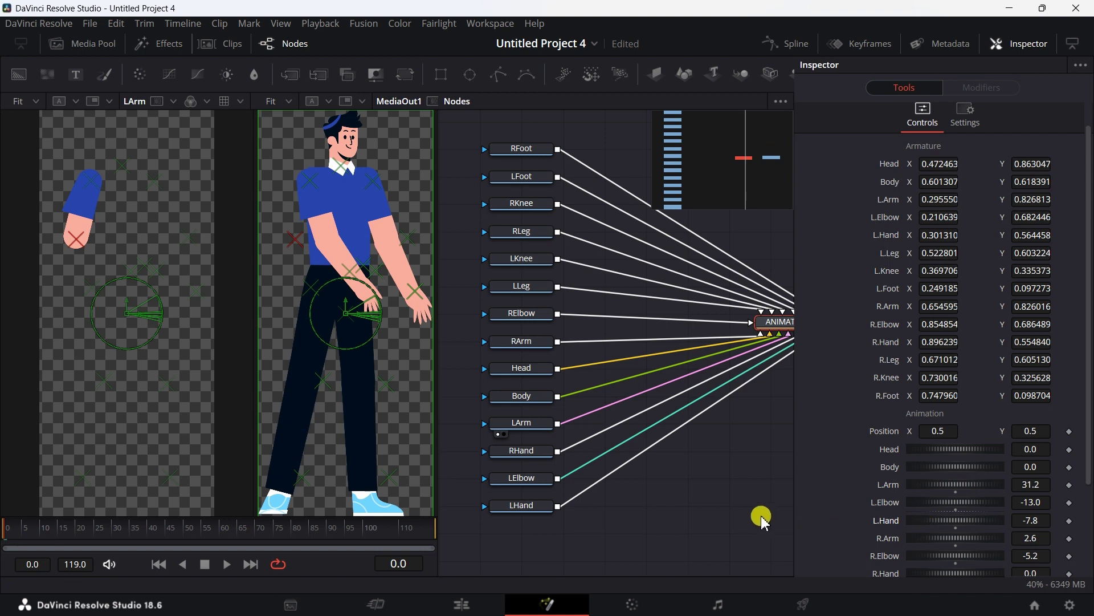
scroll(764, 521, down, 2)
scroll(764, 521, right, 3)
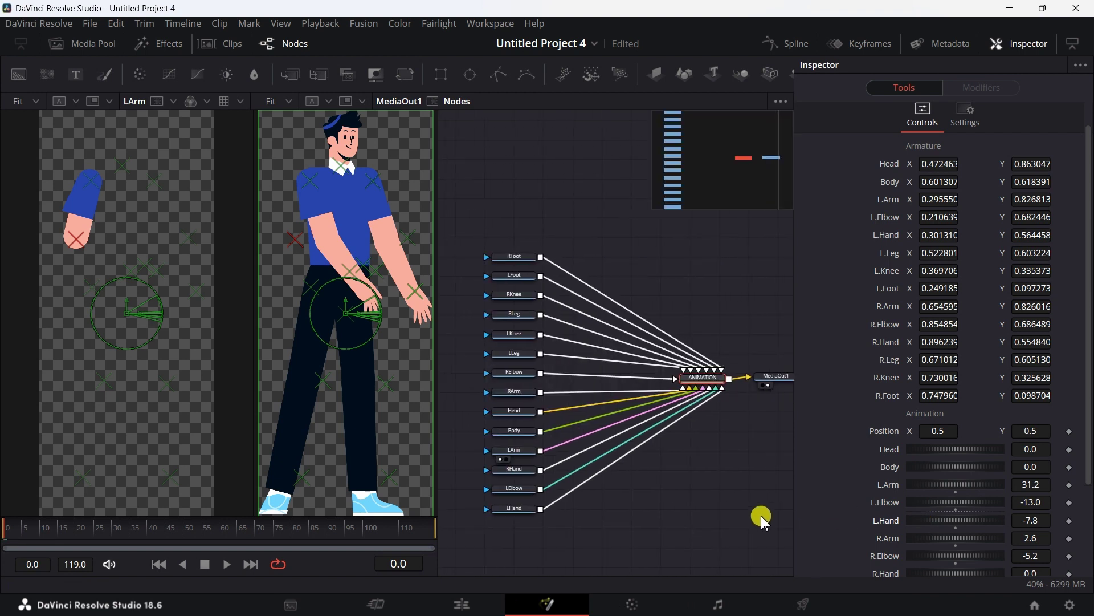